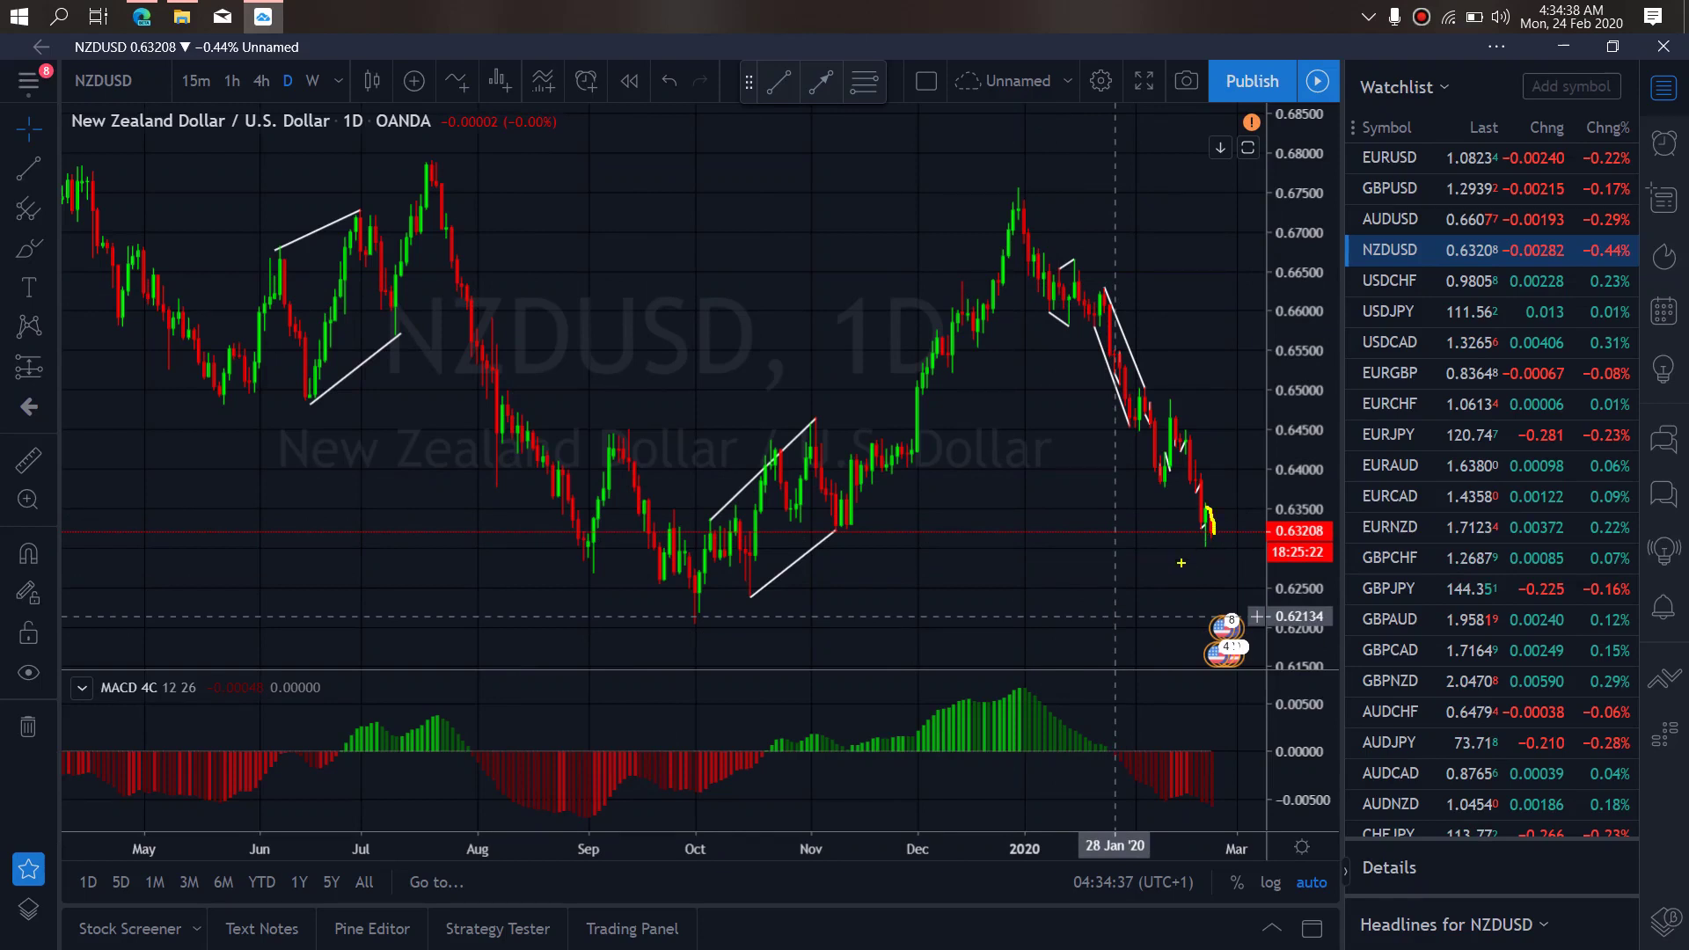
Sketch a quick yellow projection on the daily NZDUSD chart, then switch to 4-hour candles
left_click_drag(1194, 555, 1213, 544)
mouse_move(1222, 552)
left_mouse_down()
mouse_move(1236, 510)
mouse_move(1223, 553)
mouse_move(1267, 603)
left_mouse_up()
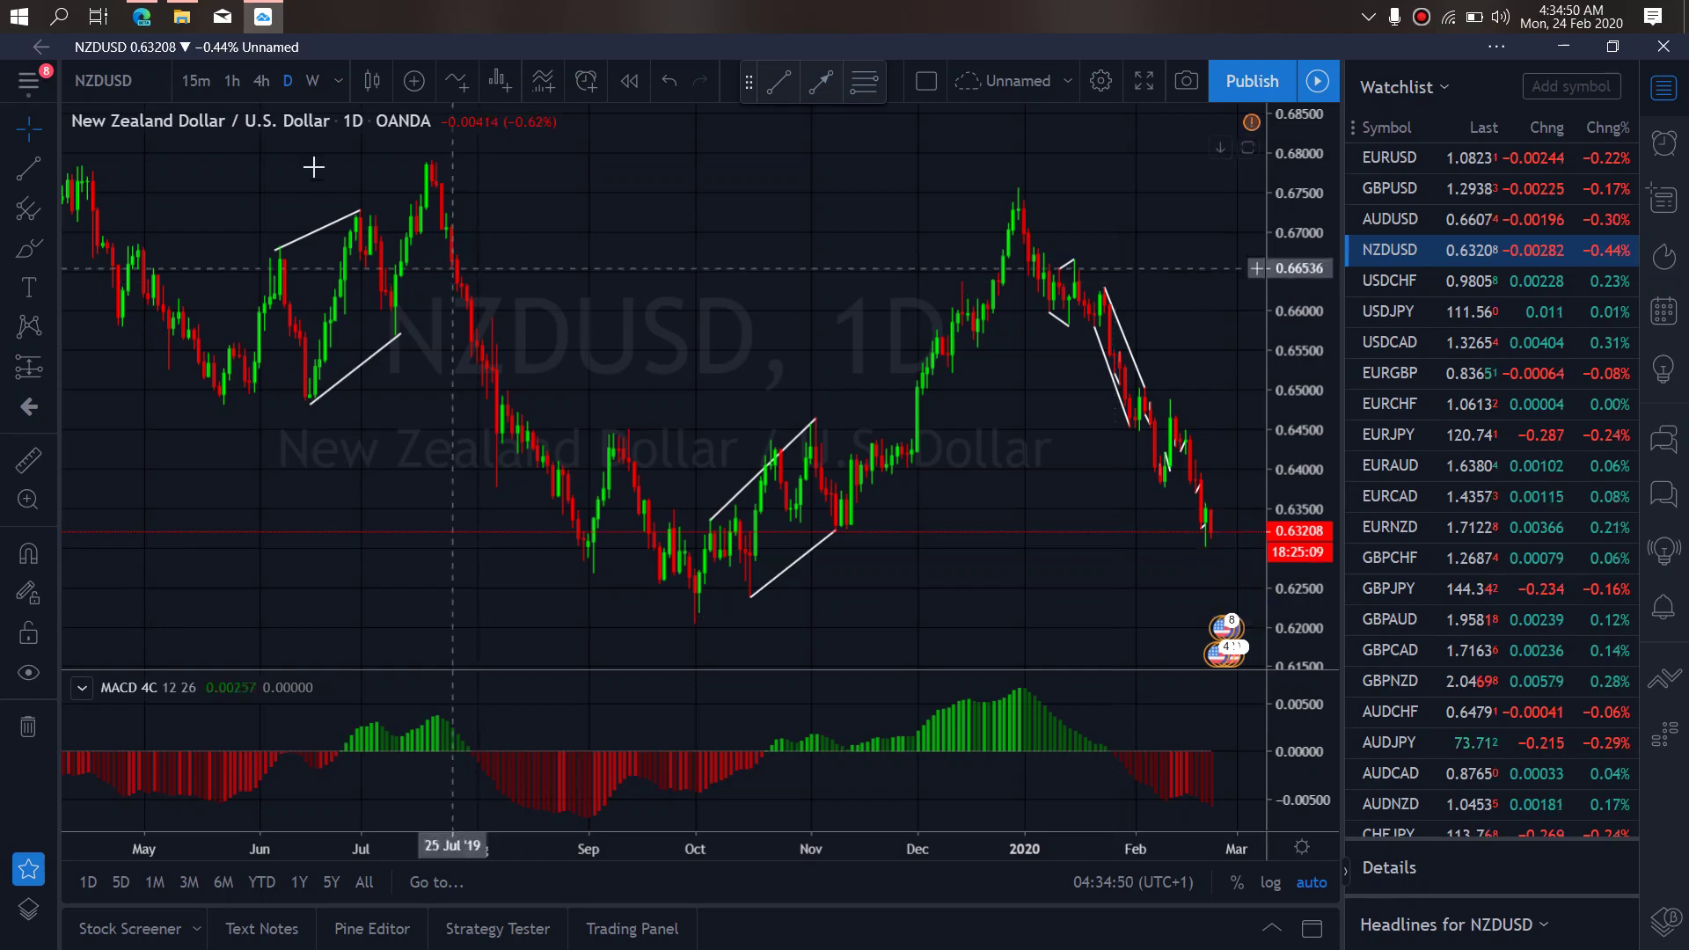
left_click(261, 80)
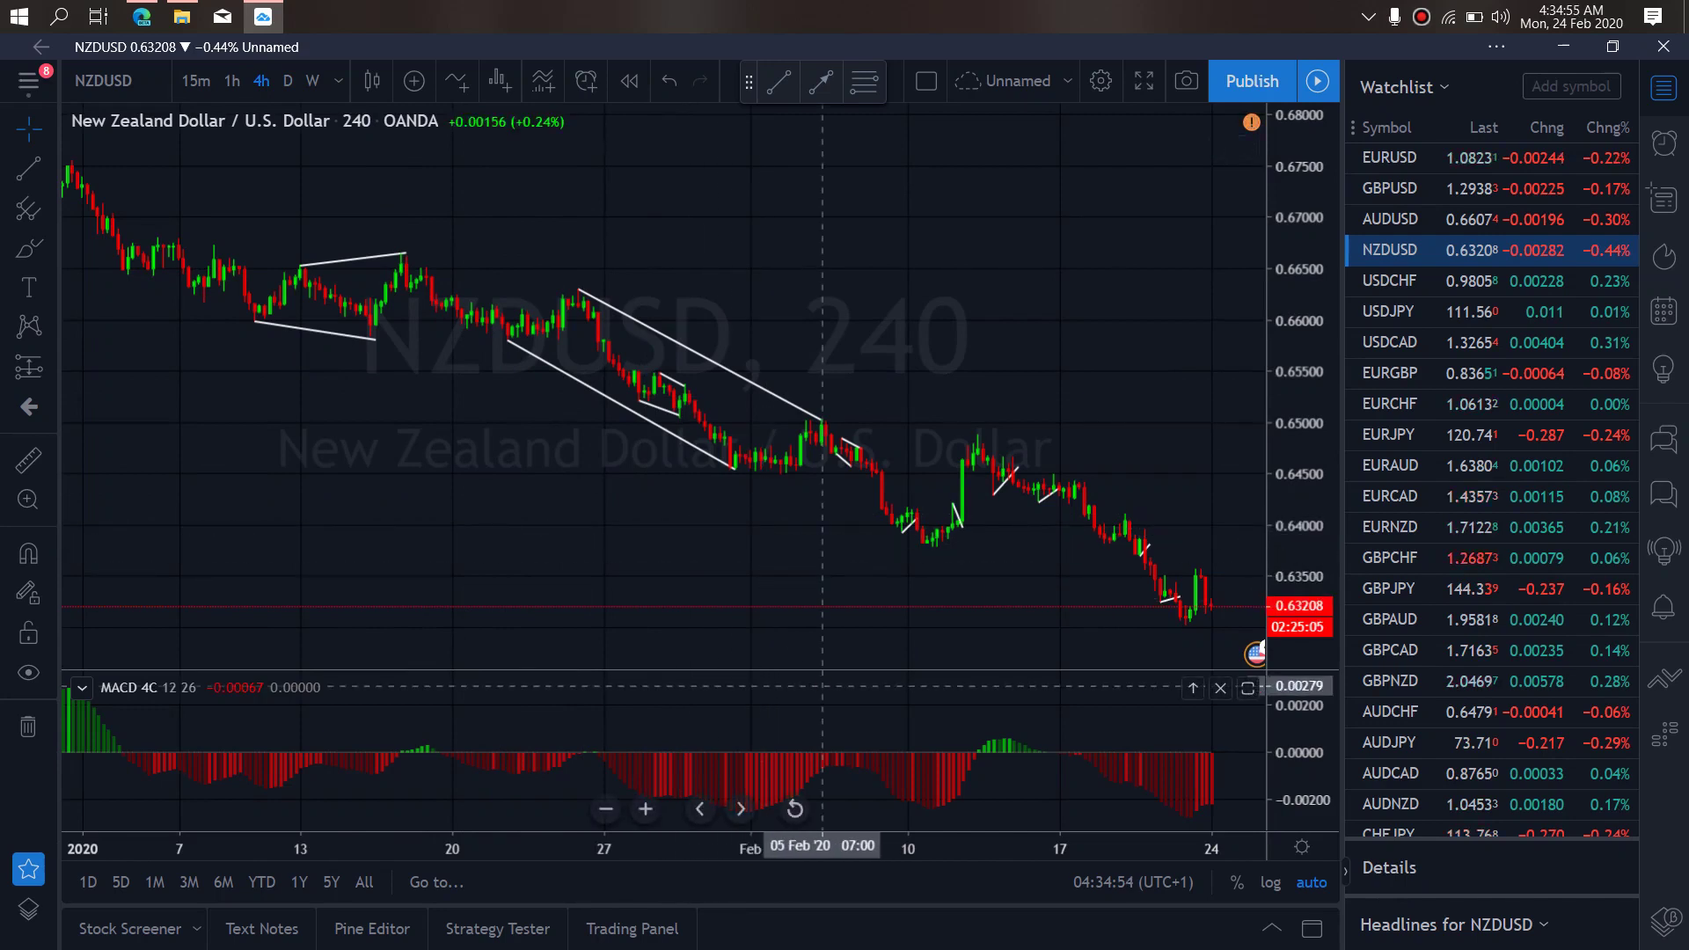
Sketch a yellow projected drop and range outline past the latest 4-hour candle
left_click_drag(1205, 569, 1205, 598)
mouse_move(1231, 586)
left_mouse_down()
mouse_move(1244, 630)
mouse_move(1264, 572)
mouse_move(1238, 565)
mouse_move(1266, 565)
left_mouse_up()
left_click_drag(1183, 629, 1257, 636)
left_click_drag(1264, 566, 1336, 680)
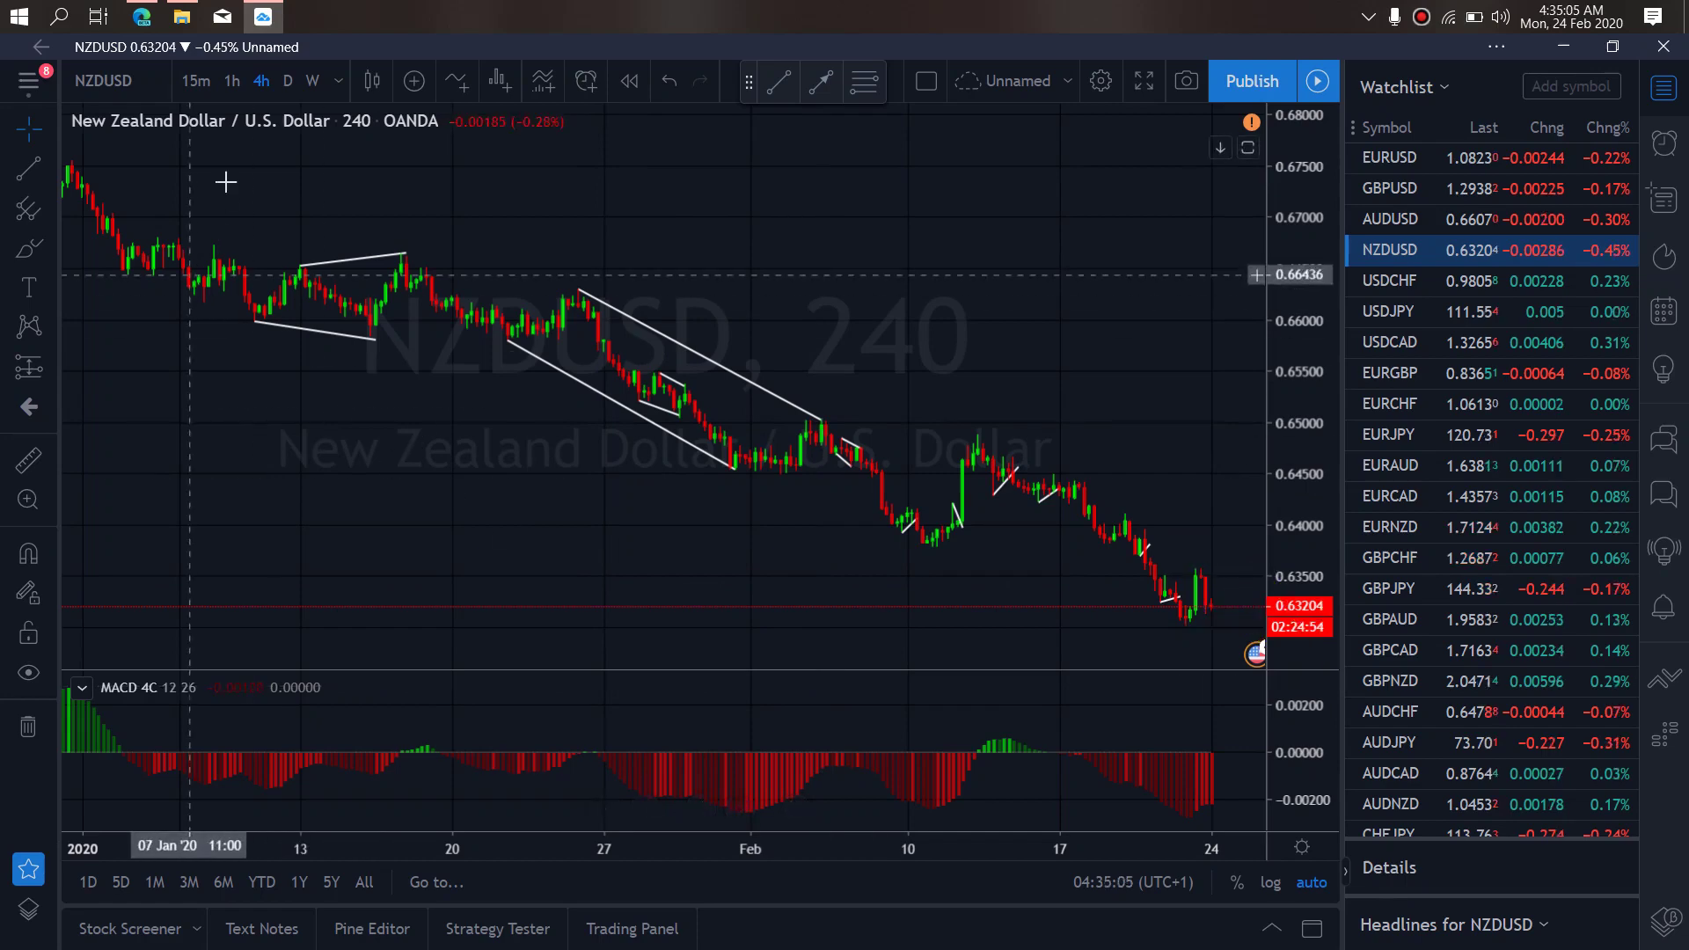
On NZDUSD 1-hour, sketch yellow chop, recent lows, a projected drop and upper/lower wedge lines
left_click(231, 82)
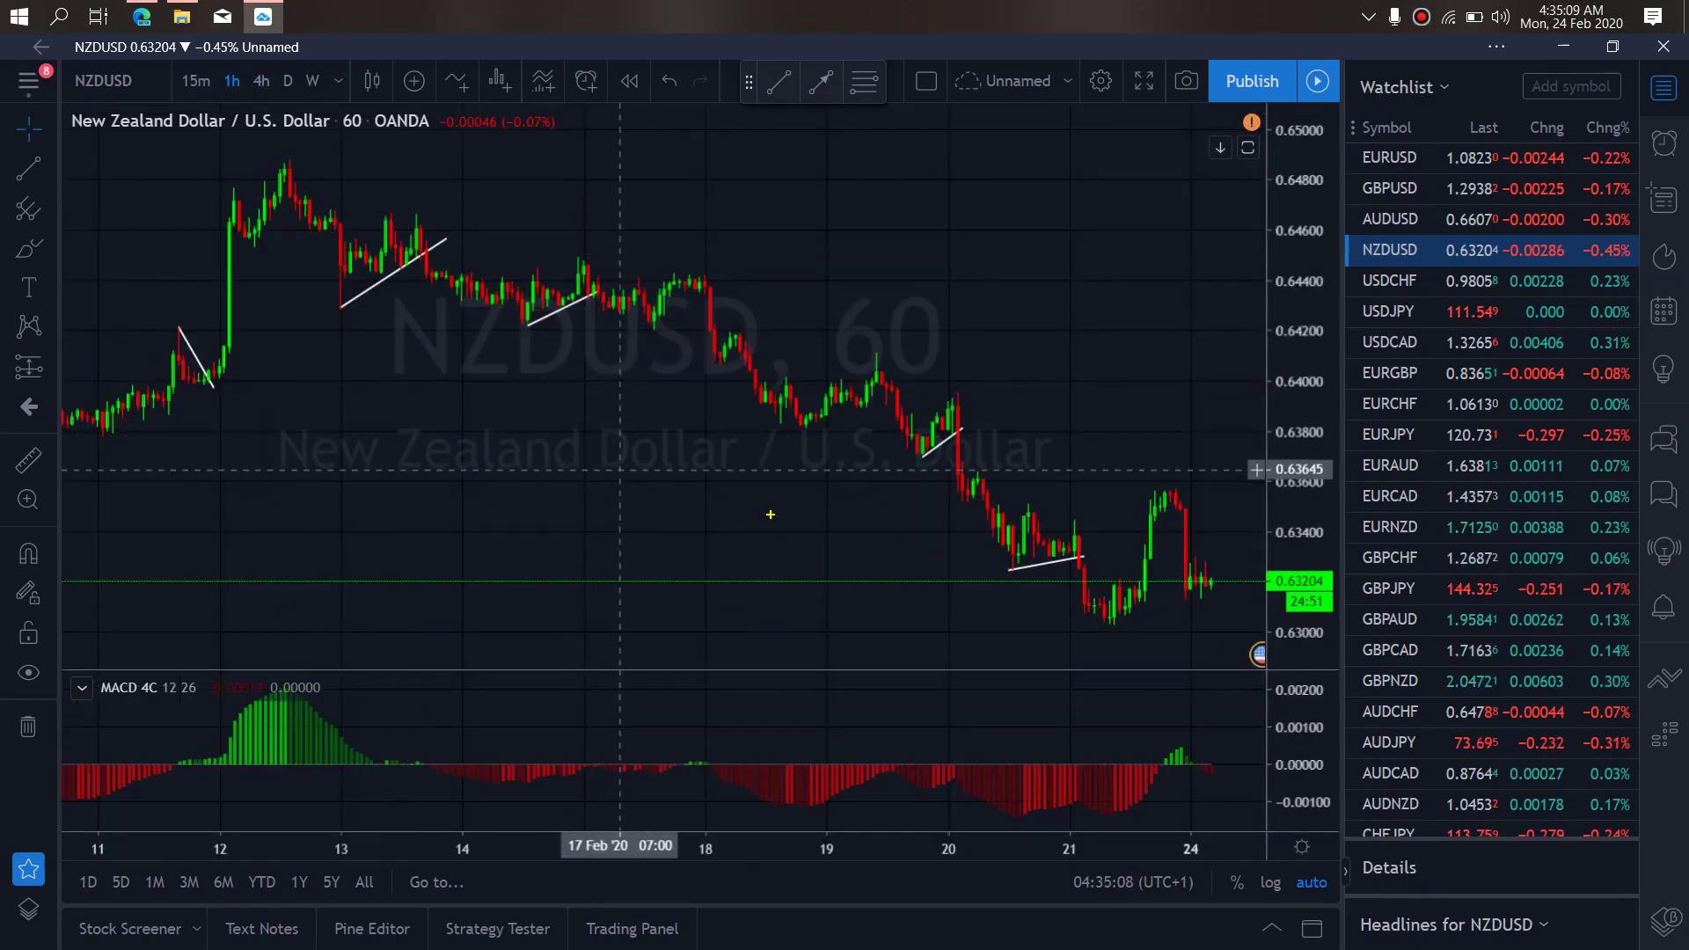
mouse_move(1181, 599)
left_mouse_down()
mouse_move(1242, 581)
mouse_move(1182, 583)
mouse_move(1195, 567)
mouse_move(1235, 577)
mouse_move(1258, 561)
mouse_move(1311, 695)
left_mouse_up()
left_click_drag(1093, 620, 1122, 610)
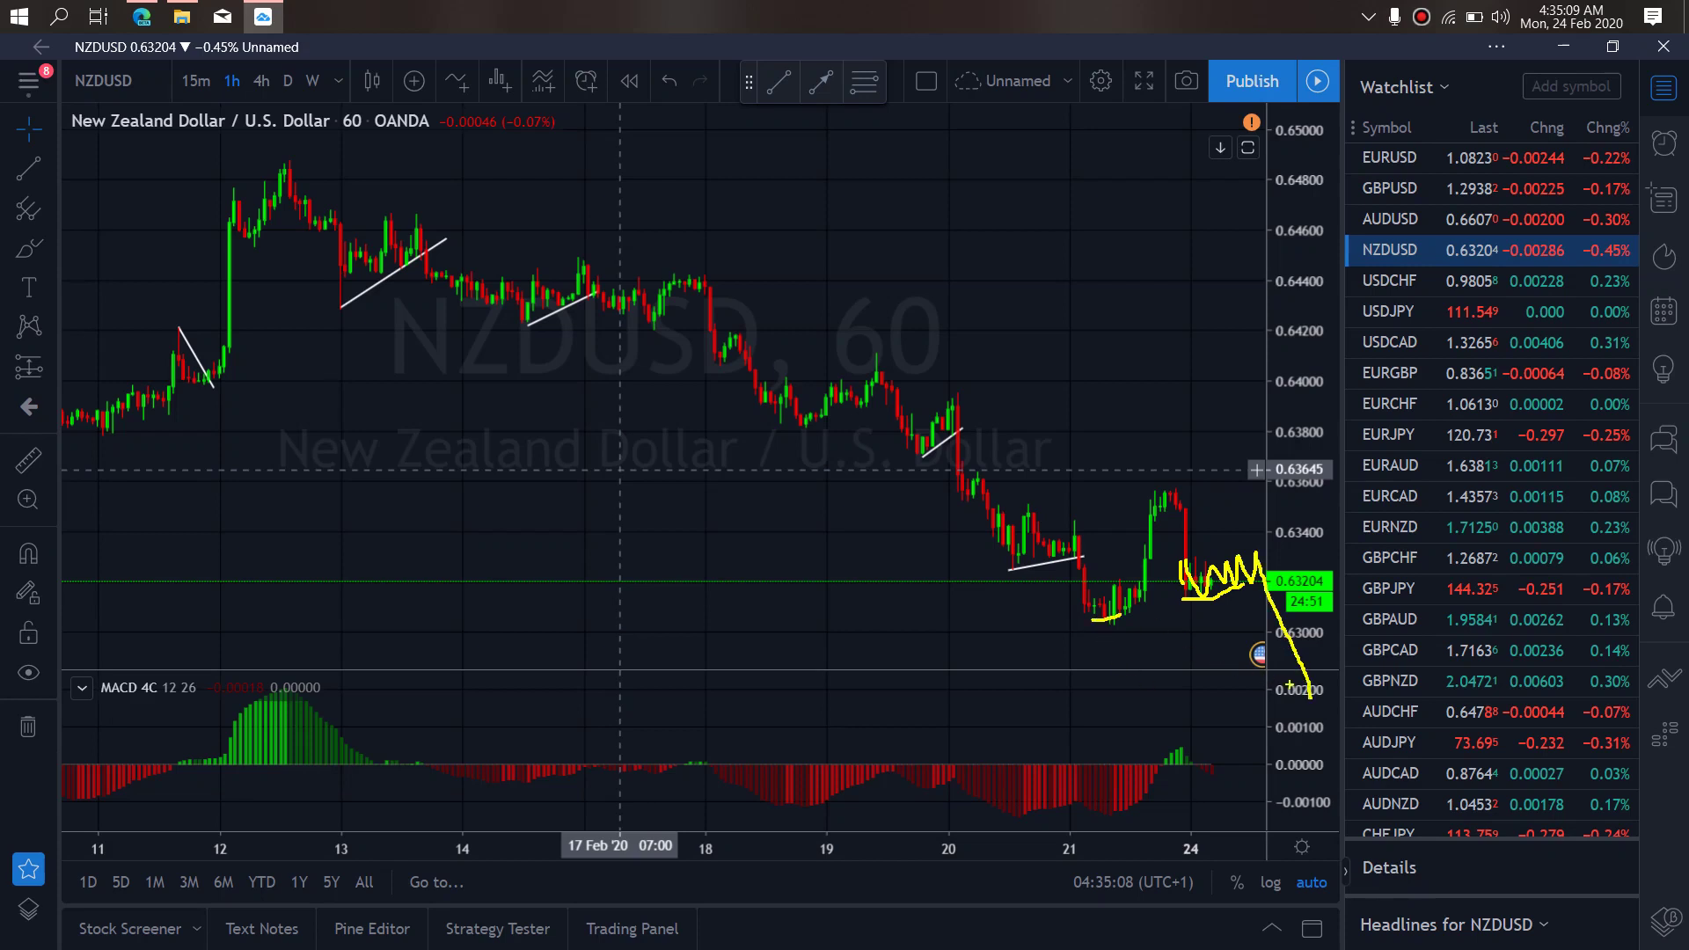
mouse_move(1311, 699)
left_mouse_down()
mouse_move(1350, 561)
mouse_move(1445, 827)
left_mouse_up()
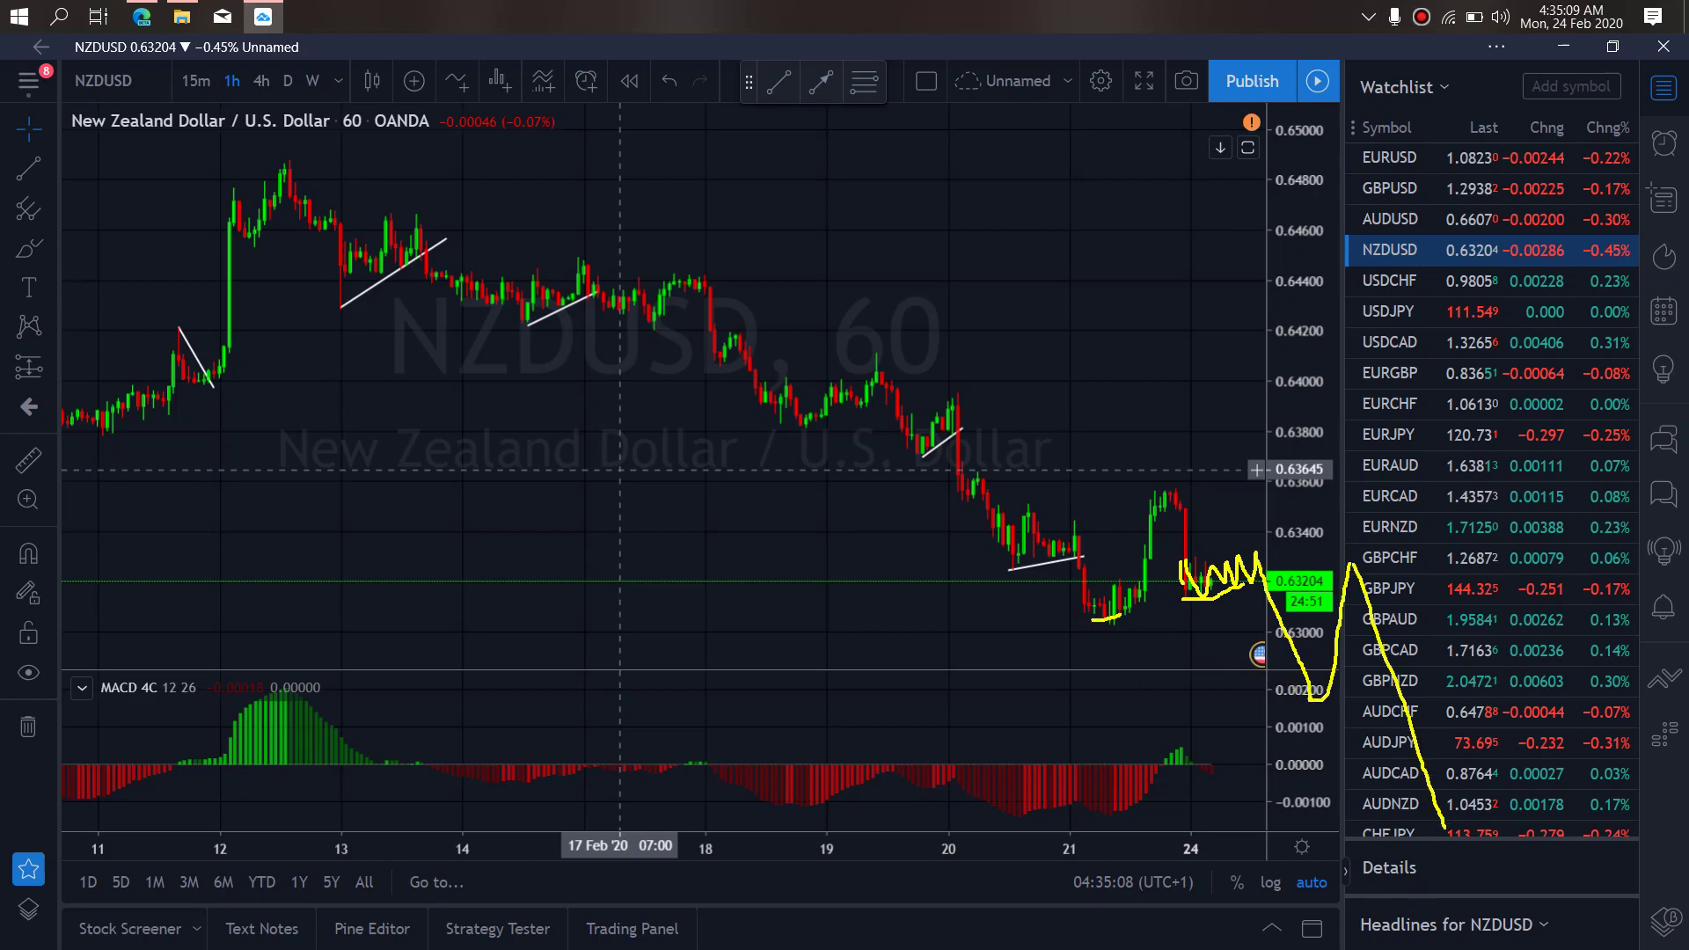
left_click_drag(1066, 627, 1328, 704)
left_click_drag(1150, 482, 1355, 563)
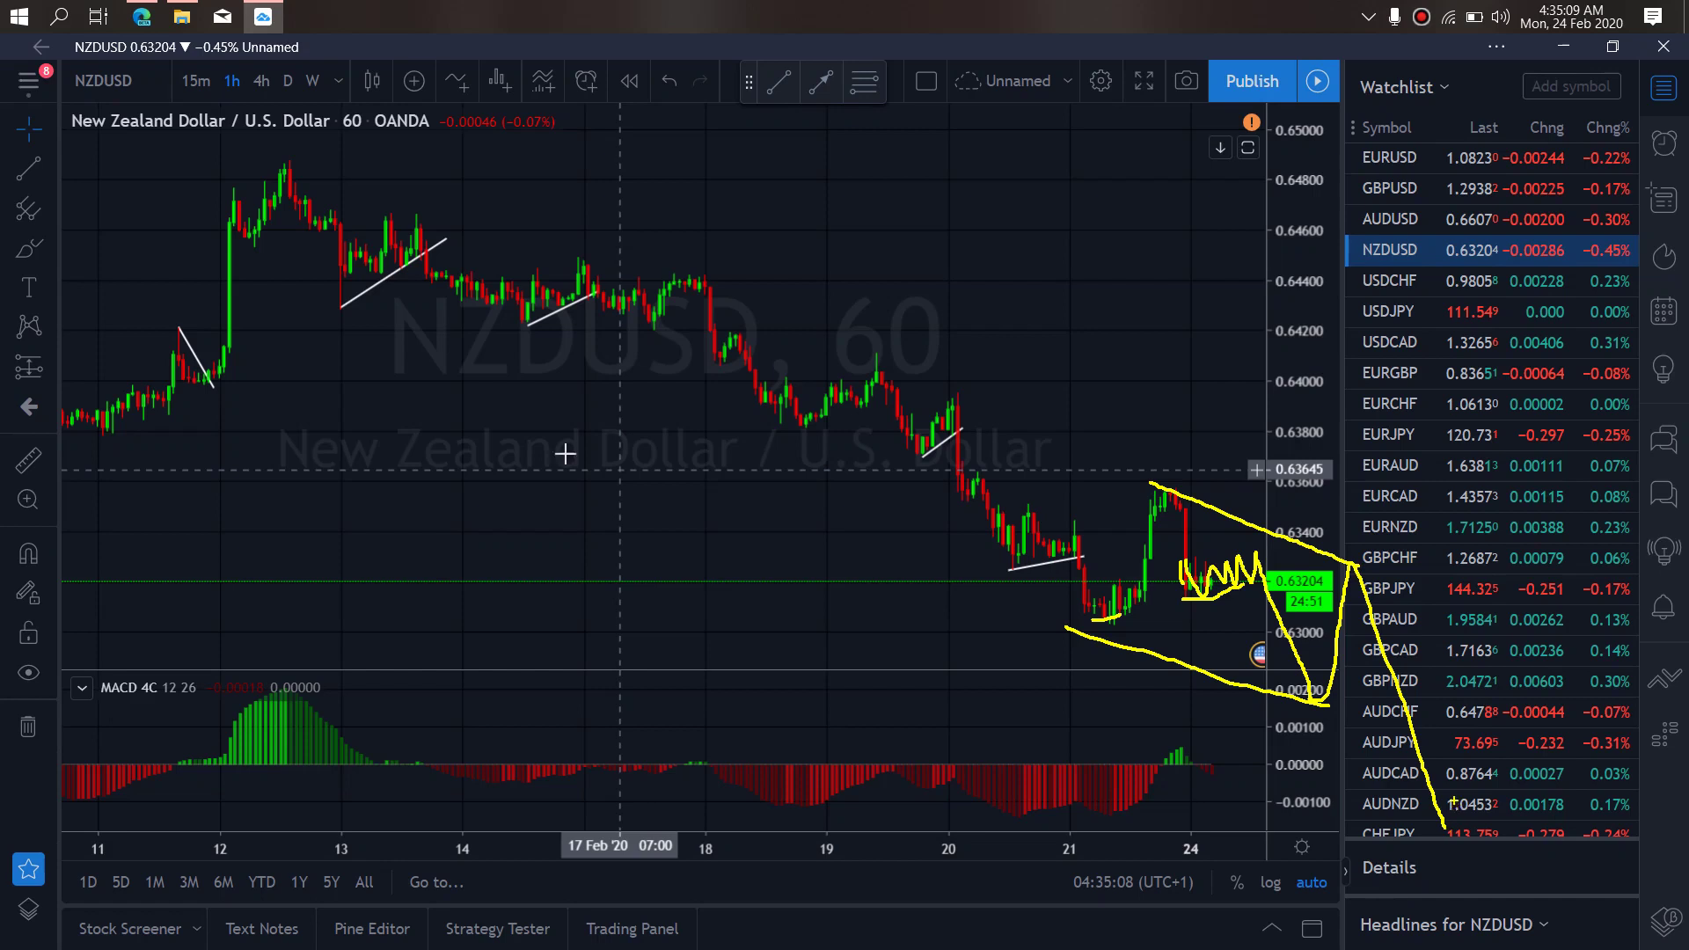
key("Escape")
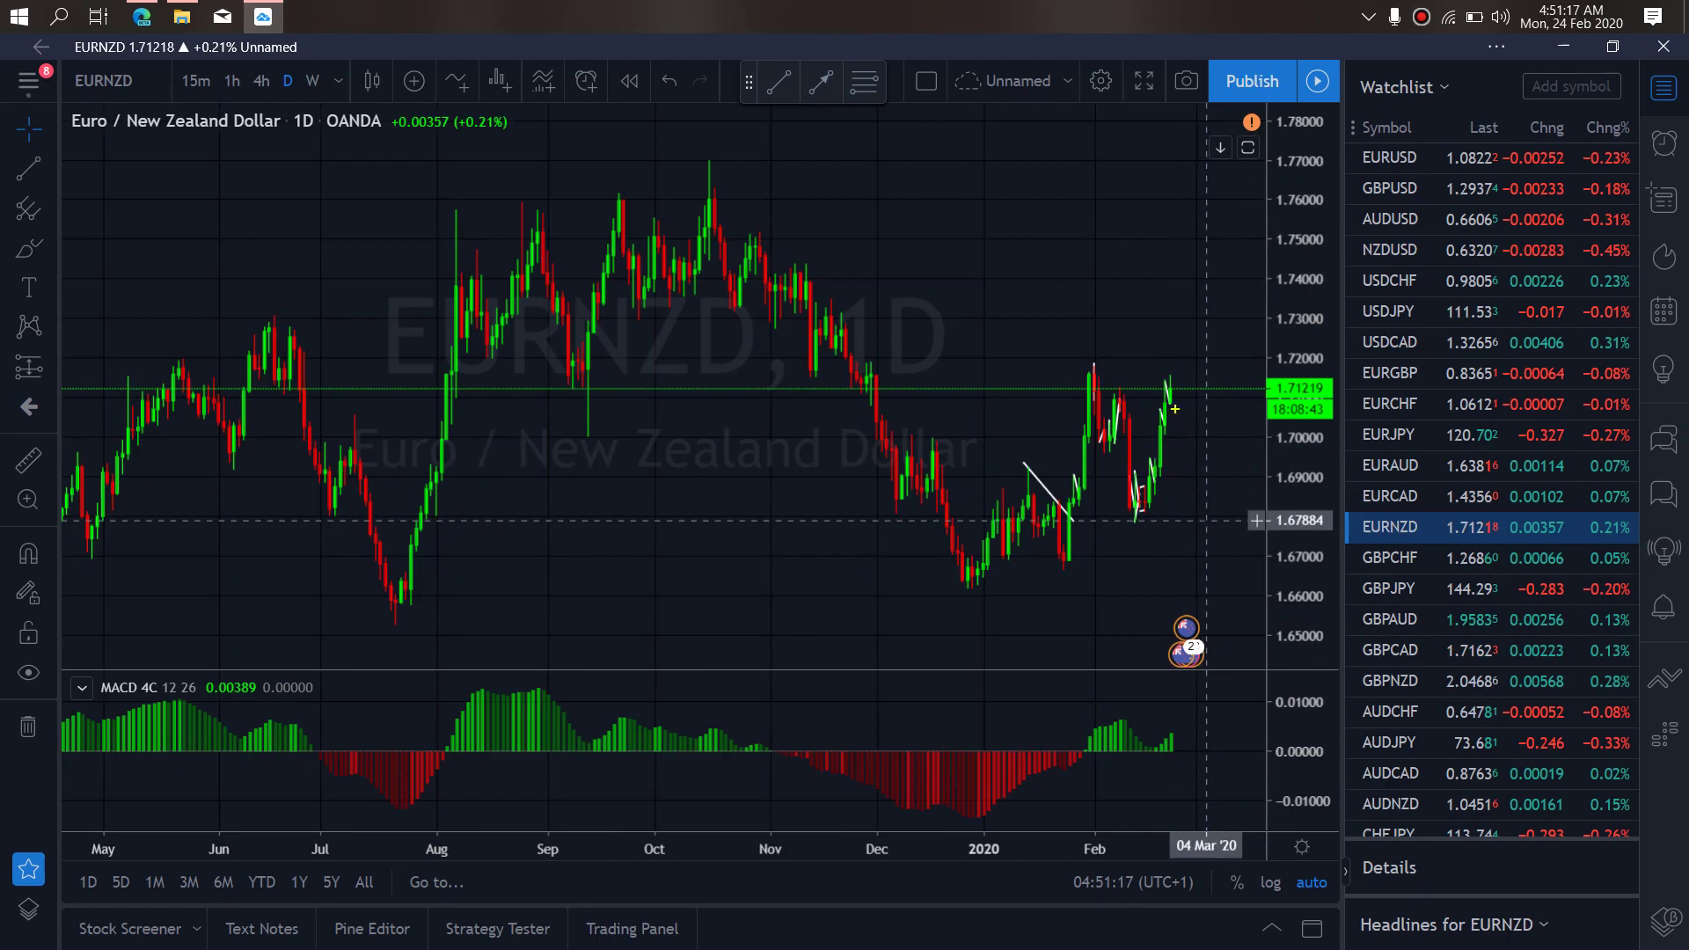
Mark the EURNZD Feb high and low in yellow, with a projected dip then rise toward 1.725
mouse_move(1173, 384)
left_mouse_down()
mouse_move(1178, 397)
mouse_move(1187, 337)
left_mouse_up()
left_click_drag(1088, 362, 1102, 363)
left_click_drag(1196, 339, 1227, 497)
left_click_drag(1126, 518, 1215, 500)
left_click_drag(1091, 361, 1190, 357)
left_click_drag(1221, 498, 1273, 295)
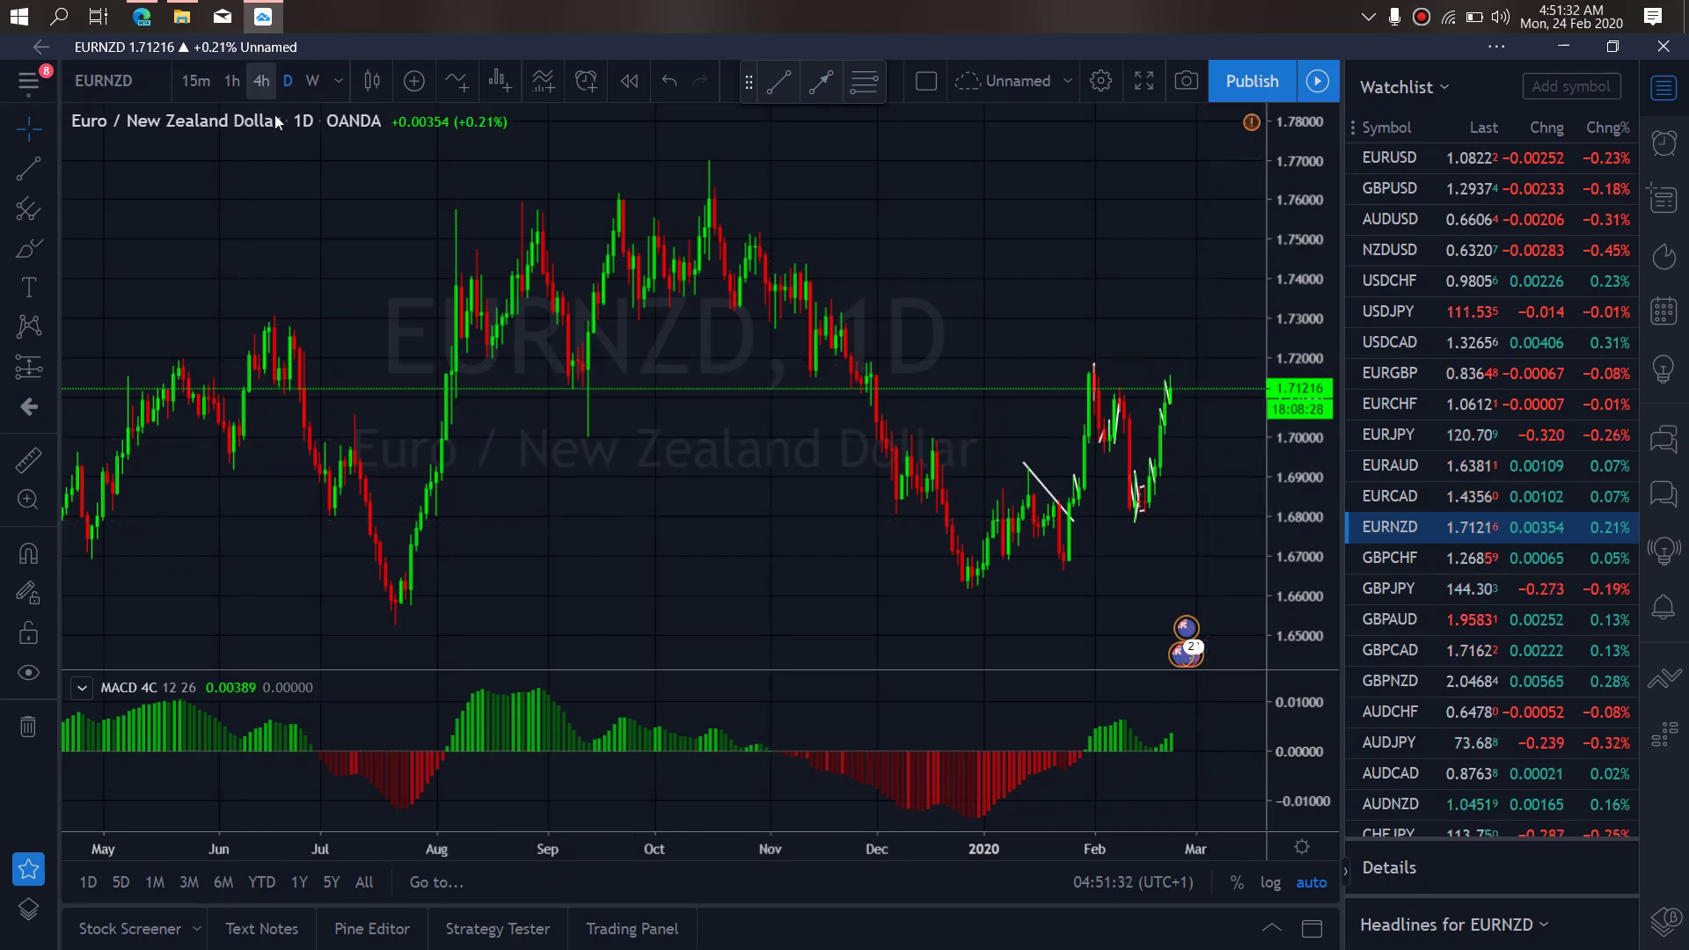
On EURNZD 4-hour, sketch yellow pullbacks, the Feb high, a support level and a projected swing path
left_click(261, 80)
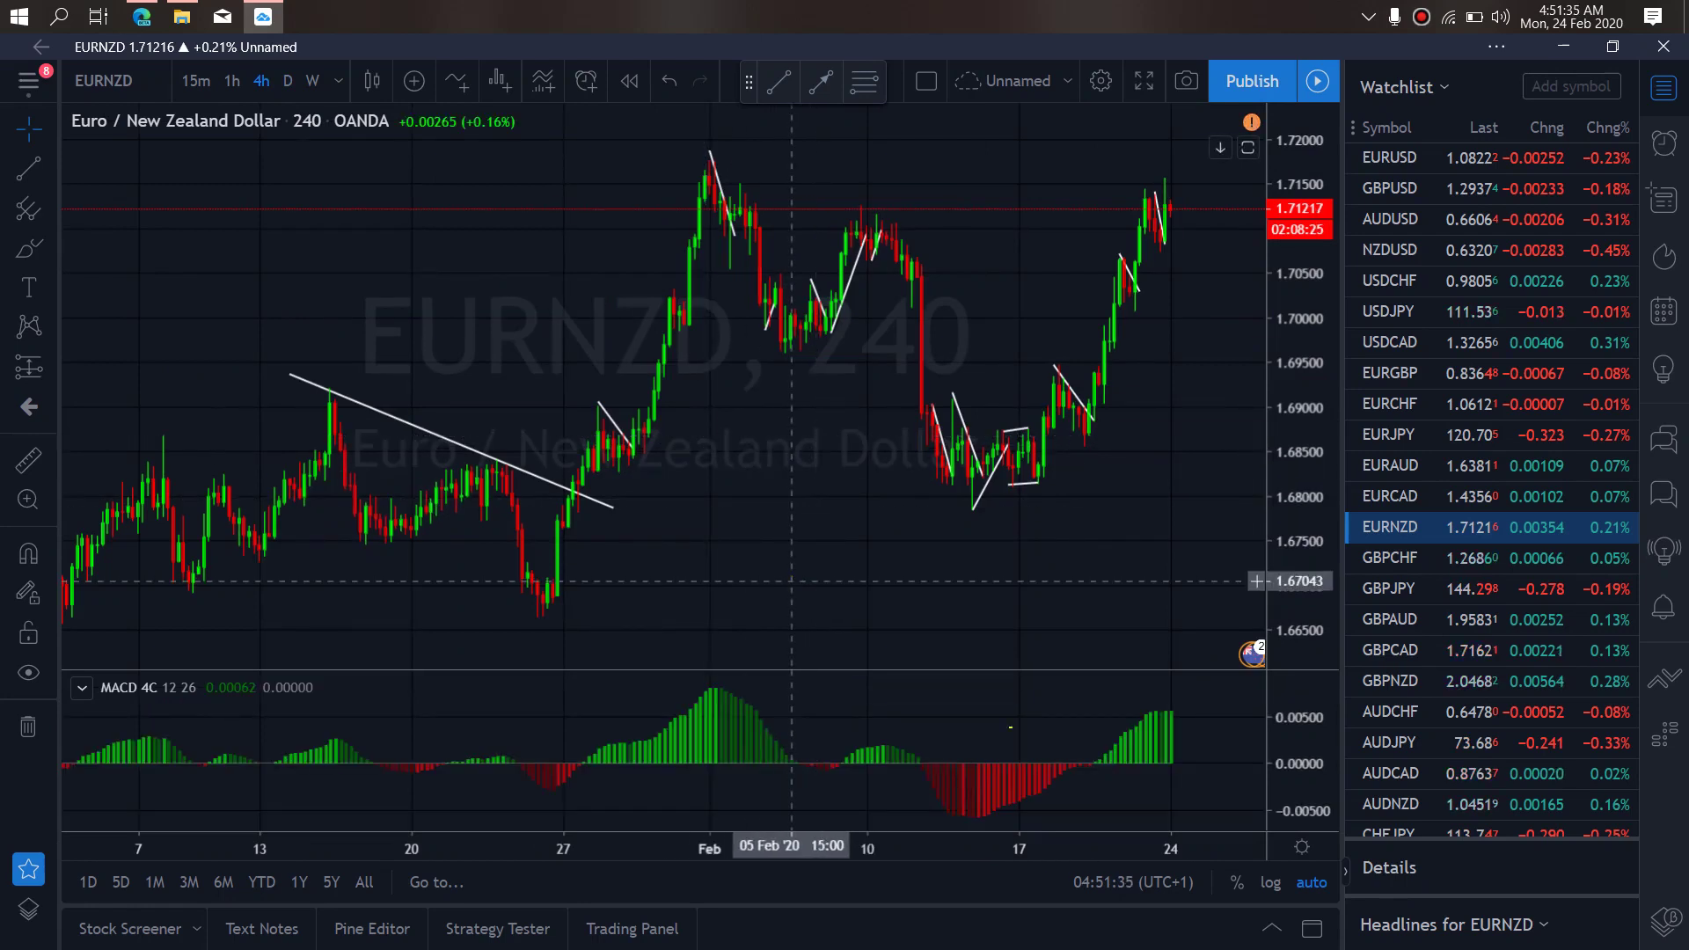
left_click_drag(1047, 389, 1090, 420)
left_click_drag(1109, 266, 1135, 290)
mouse_move(1139, 192)
left_mouse_down()
mouse_move(1169, 247)
mouse_move(1164, 183)
mouse_move(1185, 225)
mouse_move(1205, 121)
left_mouse_up()
left_click_drag(708, 158, 816, 158)
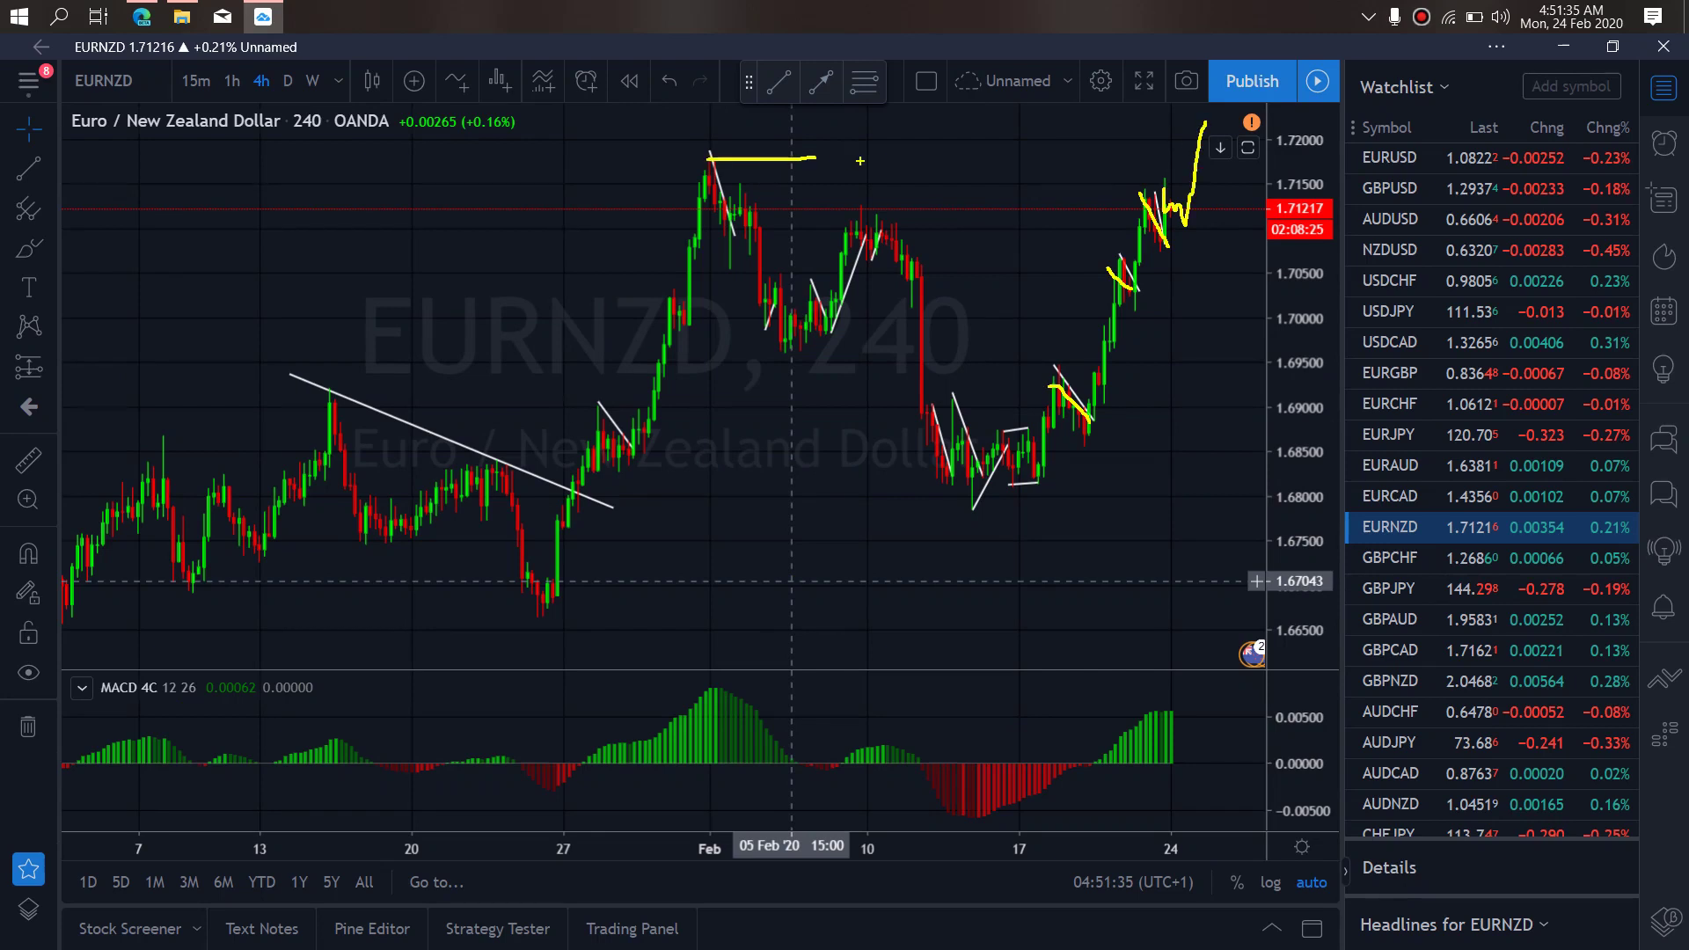
mouse_move(1203, 121)
left_mouse_down()
mouse_move(1252, 189)
mouse_move(1291, 184)
mouse_move(1333, 284)
mouse_move(1439, 378)
mouse_move(1458, 490)
left_mouse_up()
left_click_drag(924, 540, 1599, 538)
mouse_move(715, 159)
left_mouse_down()
mouse_move(1025, 478)
mouse_move(1317, 277)
mouse_move(1483, 562)
mouse_move(1562, 5)
left_mouse_up()
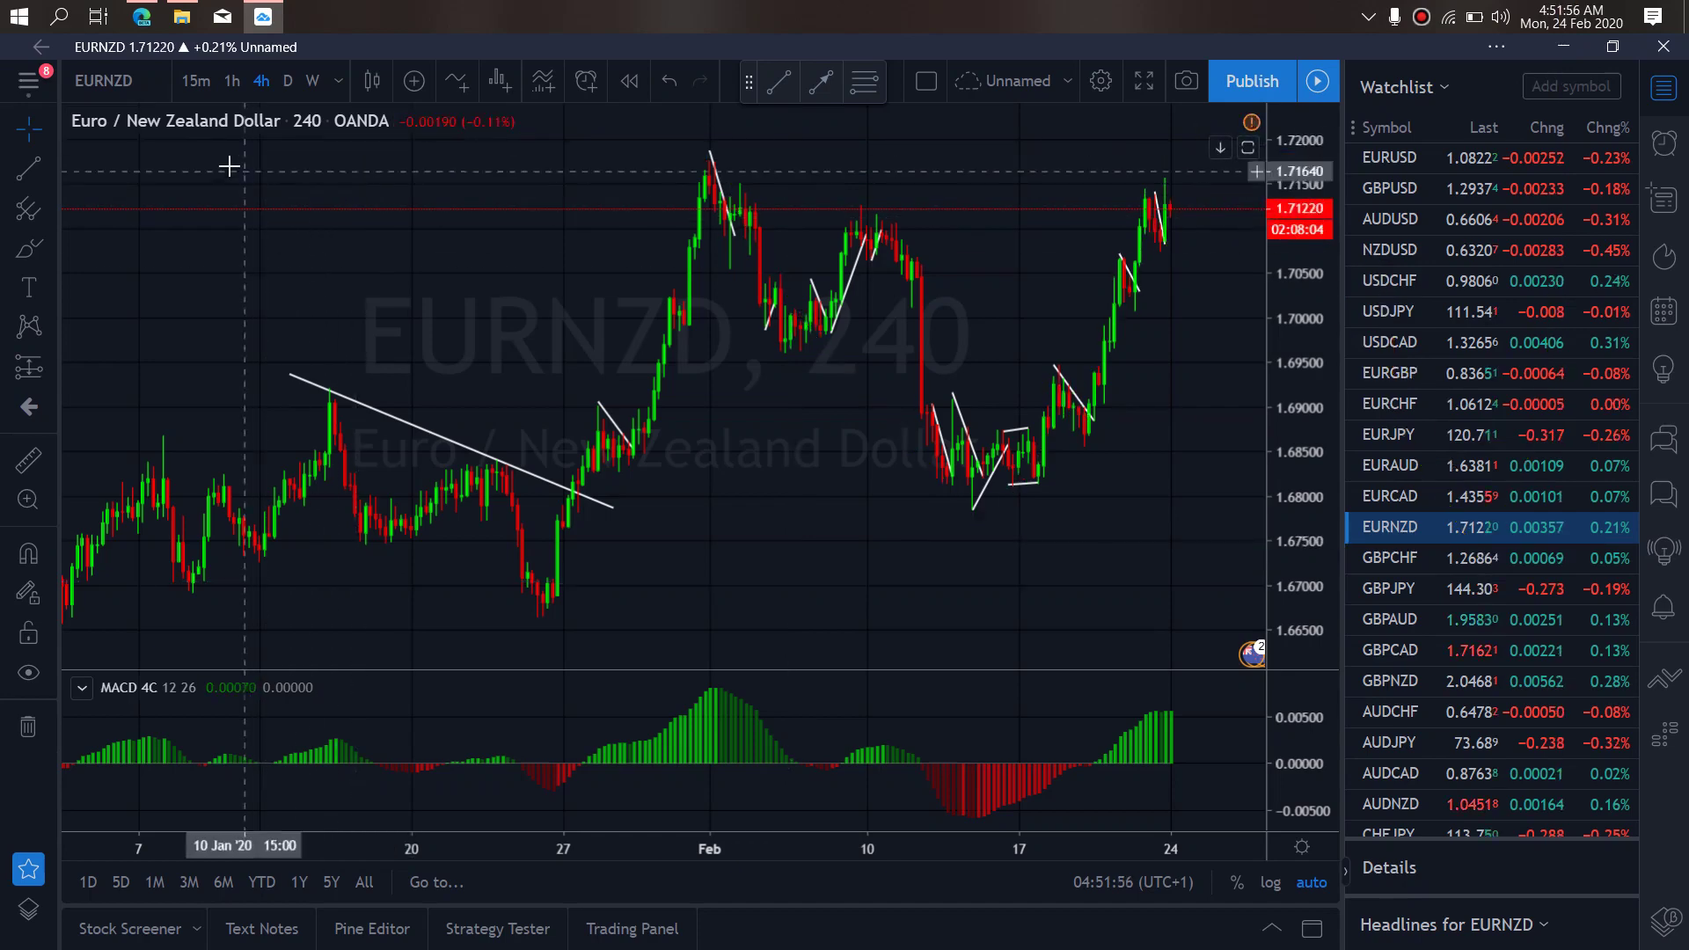
Switch to hourly and sketch a yellow zigzag projecting a dip then an upward breakout
left_click(232, 80)
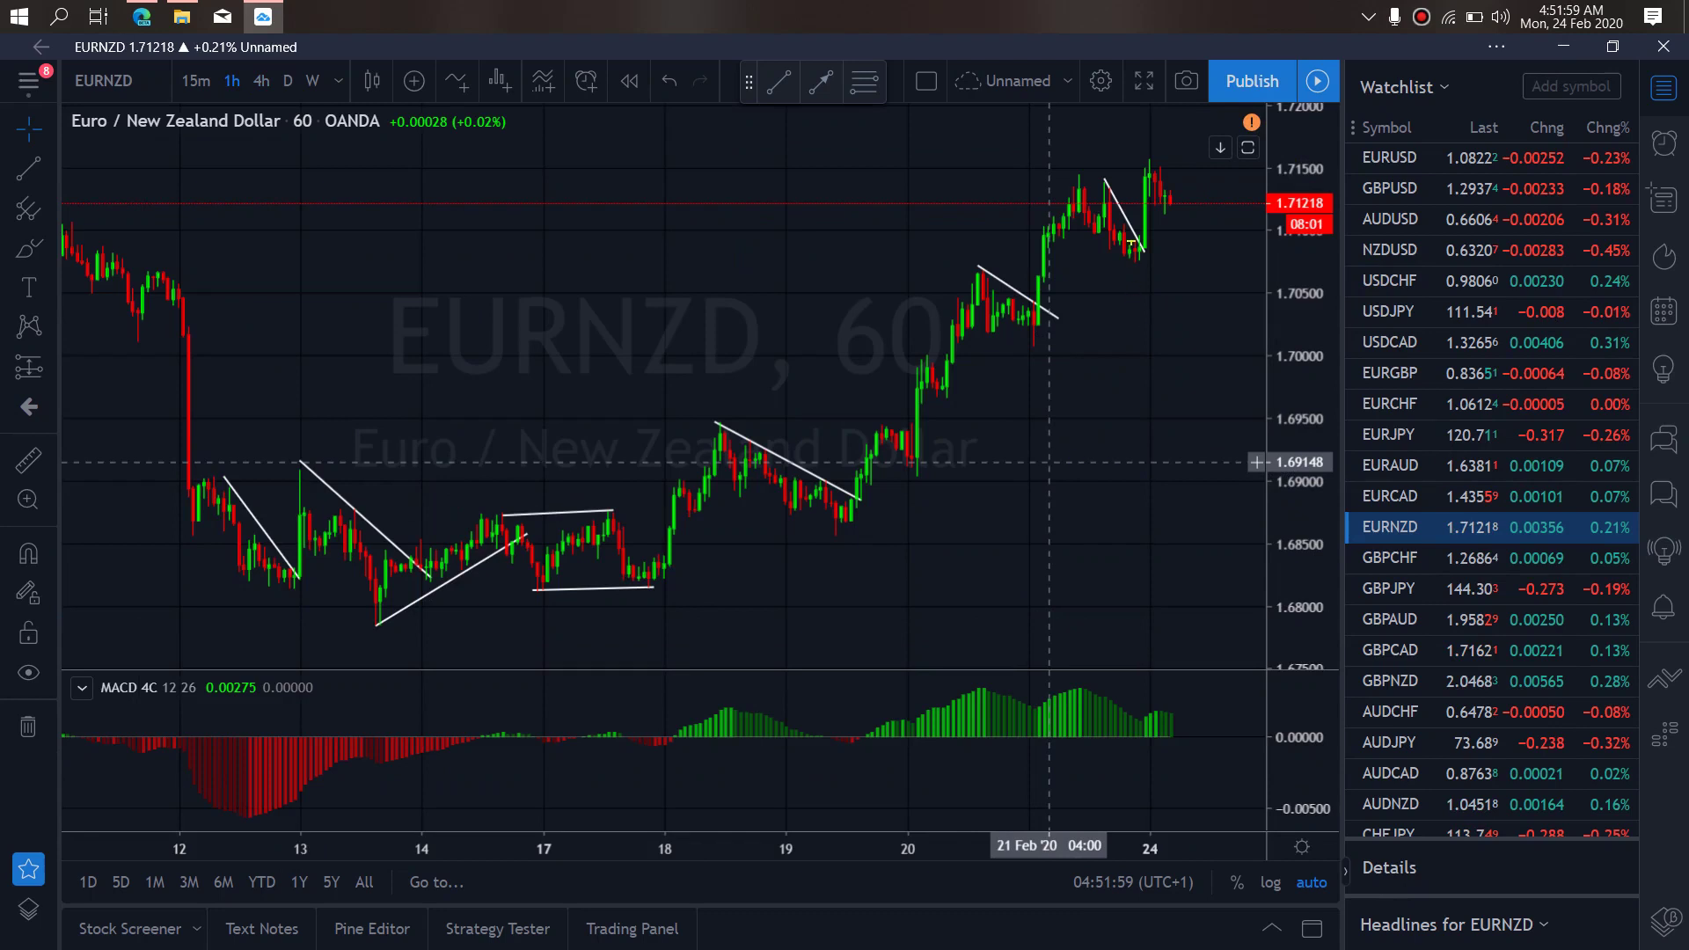
mouse_move(1152, 173)
left_mouse_down()
mouse_move(1158, 197)
mouse_move(1201, 213)
left_mouse_up()
left_click_drag(1057, 175, 1125, 241)
mouse_move(1142, 161)
left_mouse_down()
mouse_move(1198, 234)
mouse_move(1236, 33)
left_mouse_up()
left_click_drag(1137, 150, 1218, 207)
mouse_move(1240, 32)
left_mouse_down()
mouse_move(1295, 130)
mouse_move(1337, 145)
mouse_move(1429, 321)
mouse_move(1482, 290)
left_mouse_up()
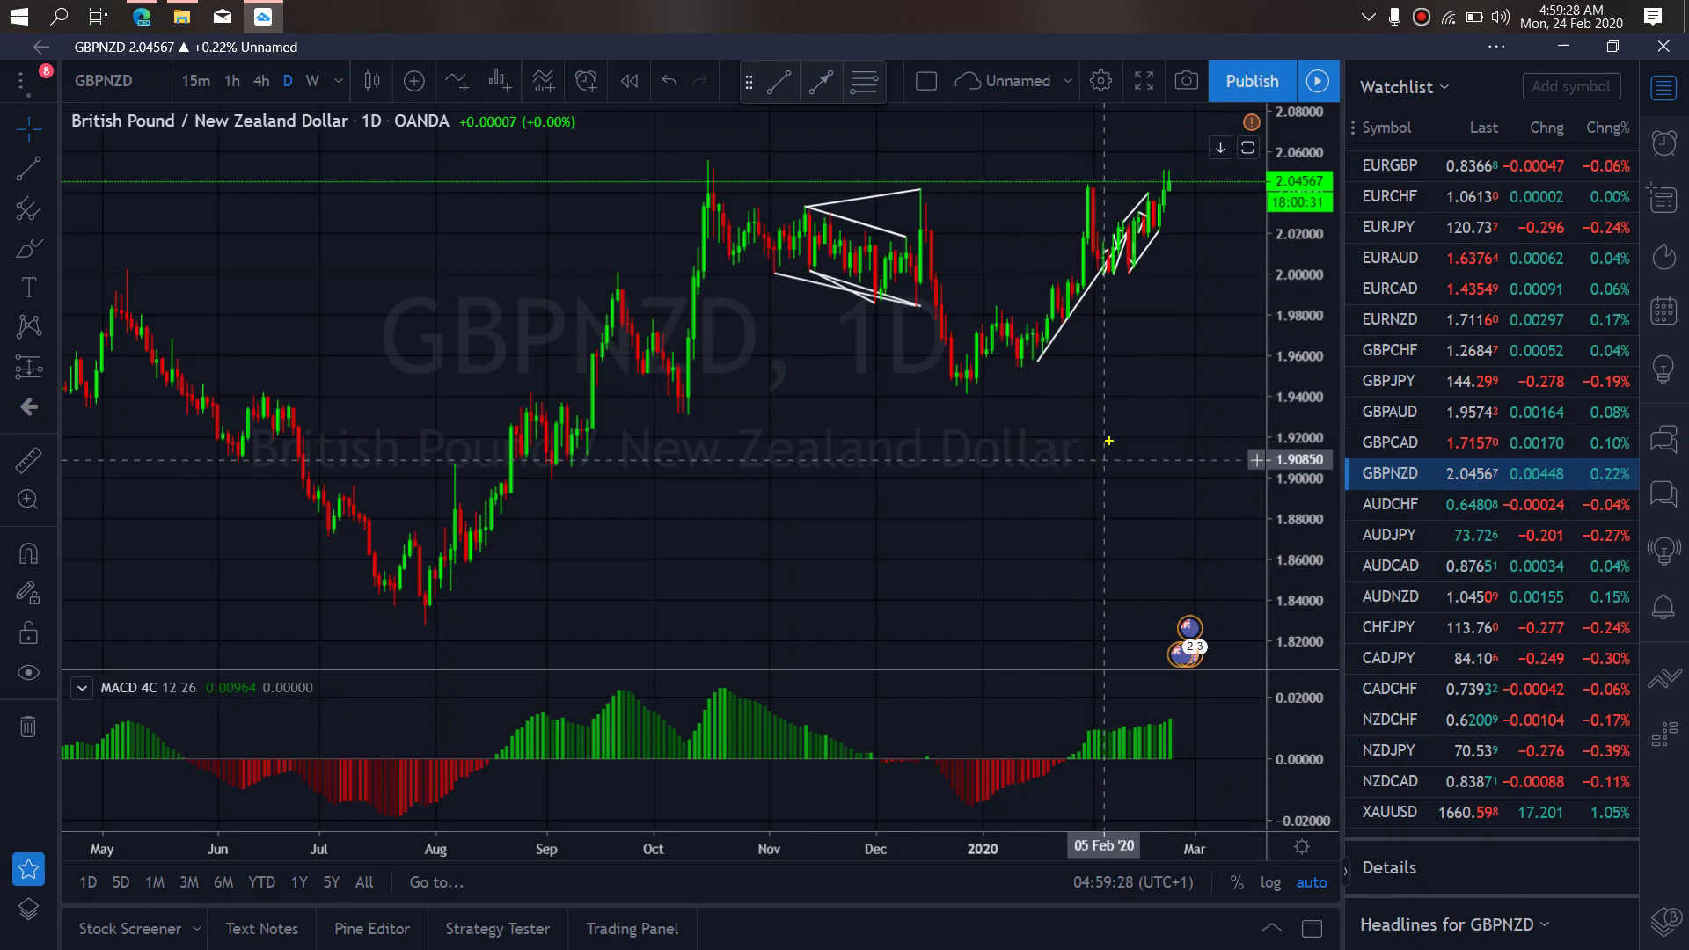
Sketch yellow strokes by the last GBPNZD candles, the October peak level, and projection zigzags
mouse_move(1161, 211)
left_mouse_down()
mouse_move(1165, 170)
mouse_move(1180, 178)
mouse_move(1195, 150)
left_mouse_up()
left_click_drag(710, 157, 745, 154)
mouse_move(1164, 212)
left_mouse_down()
mouse_move(1192, 137)
mouse_move(1205, 199)
mouse_move(1217, 180)
mouse_move(1232, 207)
mouse_move(1259, 364)
left_mouse_up()
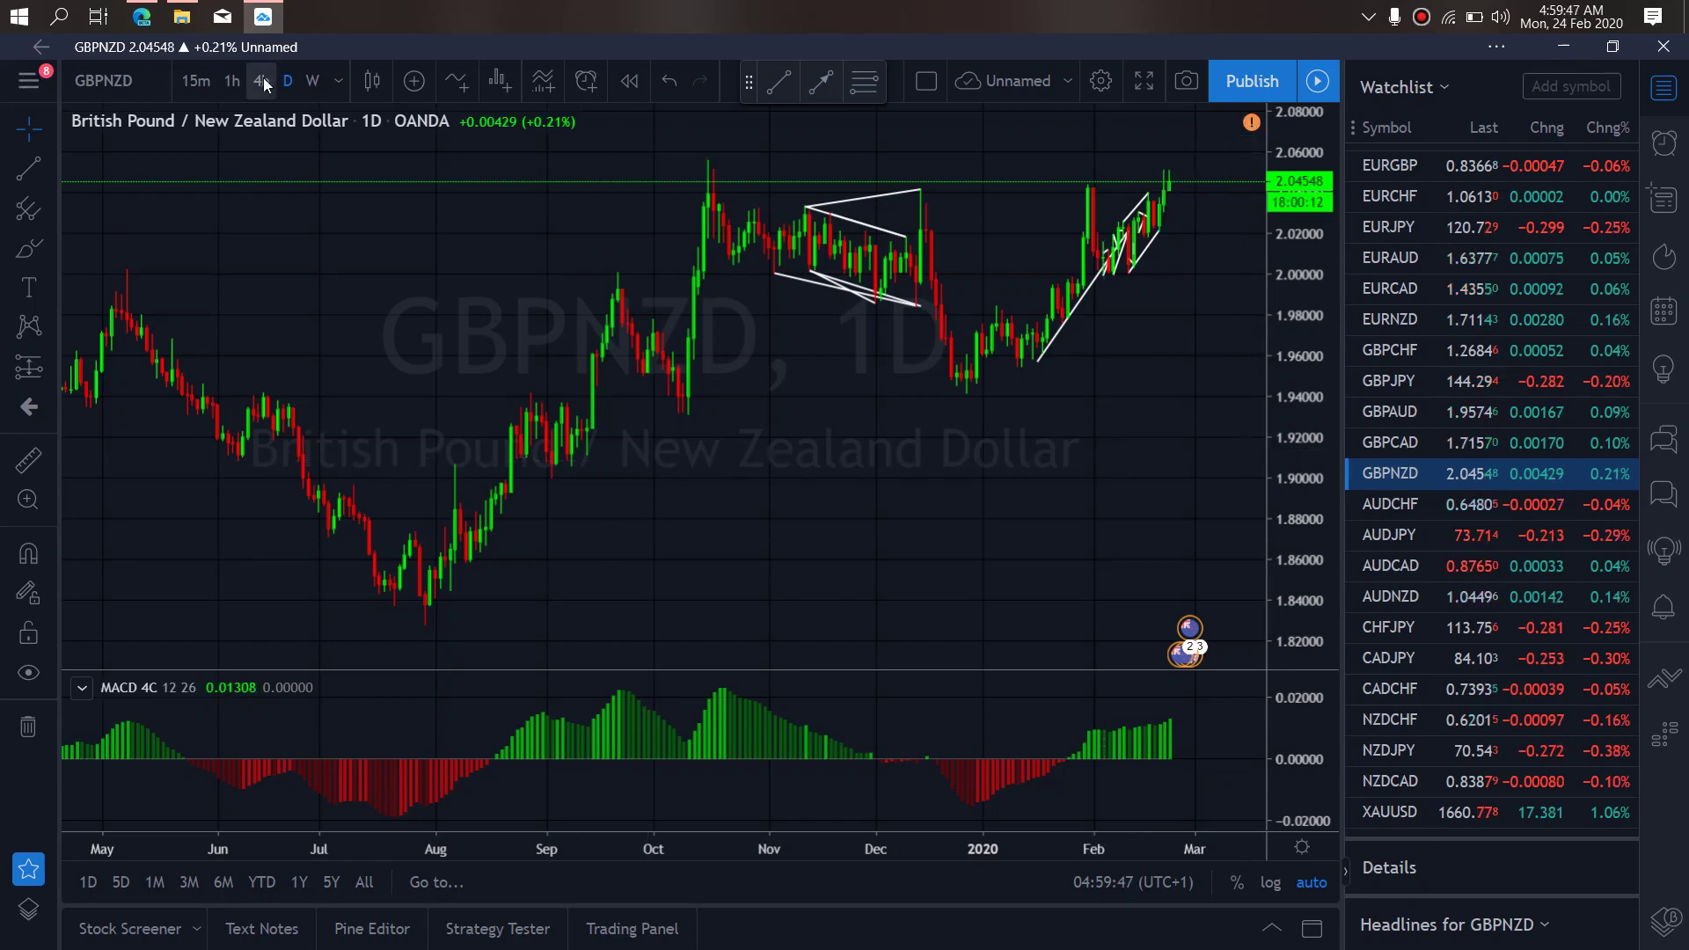
Sketch a yellow projected range on GBPNZD 4-hour, then a yellow zigzag projection on the hourly chart
left_click(261, 80)
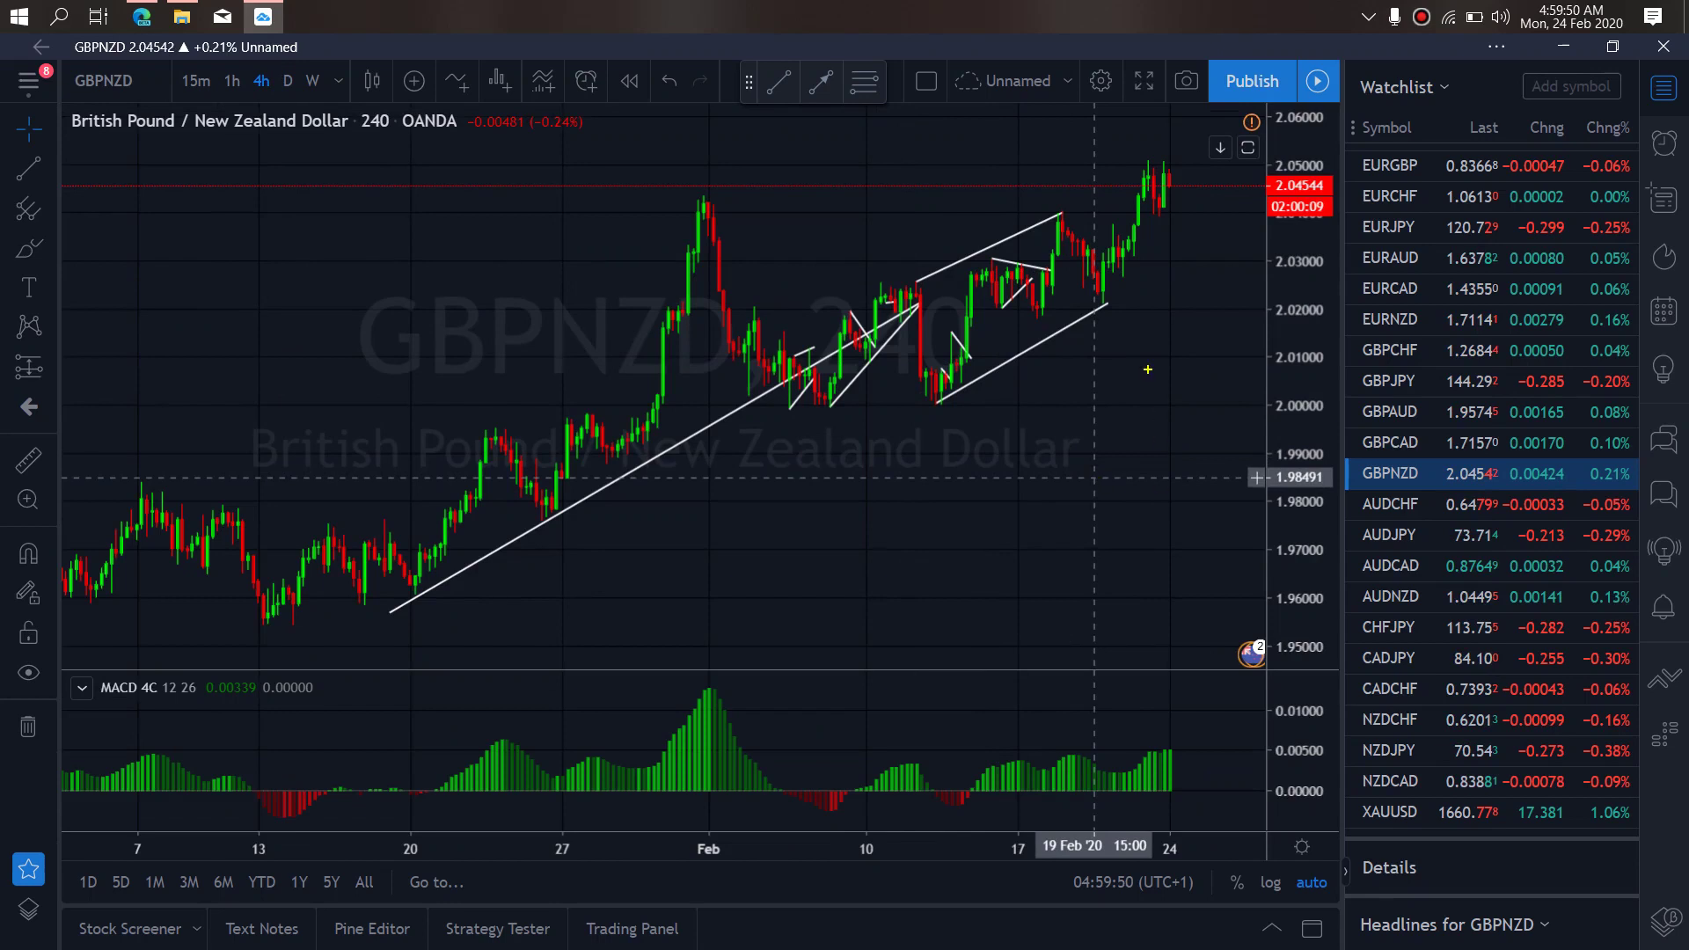
mouse_move(1153, 167)
left_mouse_down()
mouse_move(1153, 195)
mouse_move(1203, 165)
mouse_move(1216, 189)
mouse_move(1271, 101)
mouse_move(1161, 154)
mouse_move(1198, 149)
left_mouse_up()
left_click_drag(1143, 218, 1218, 204)
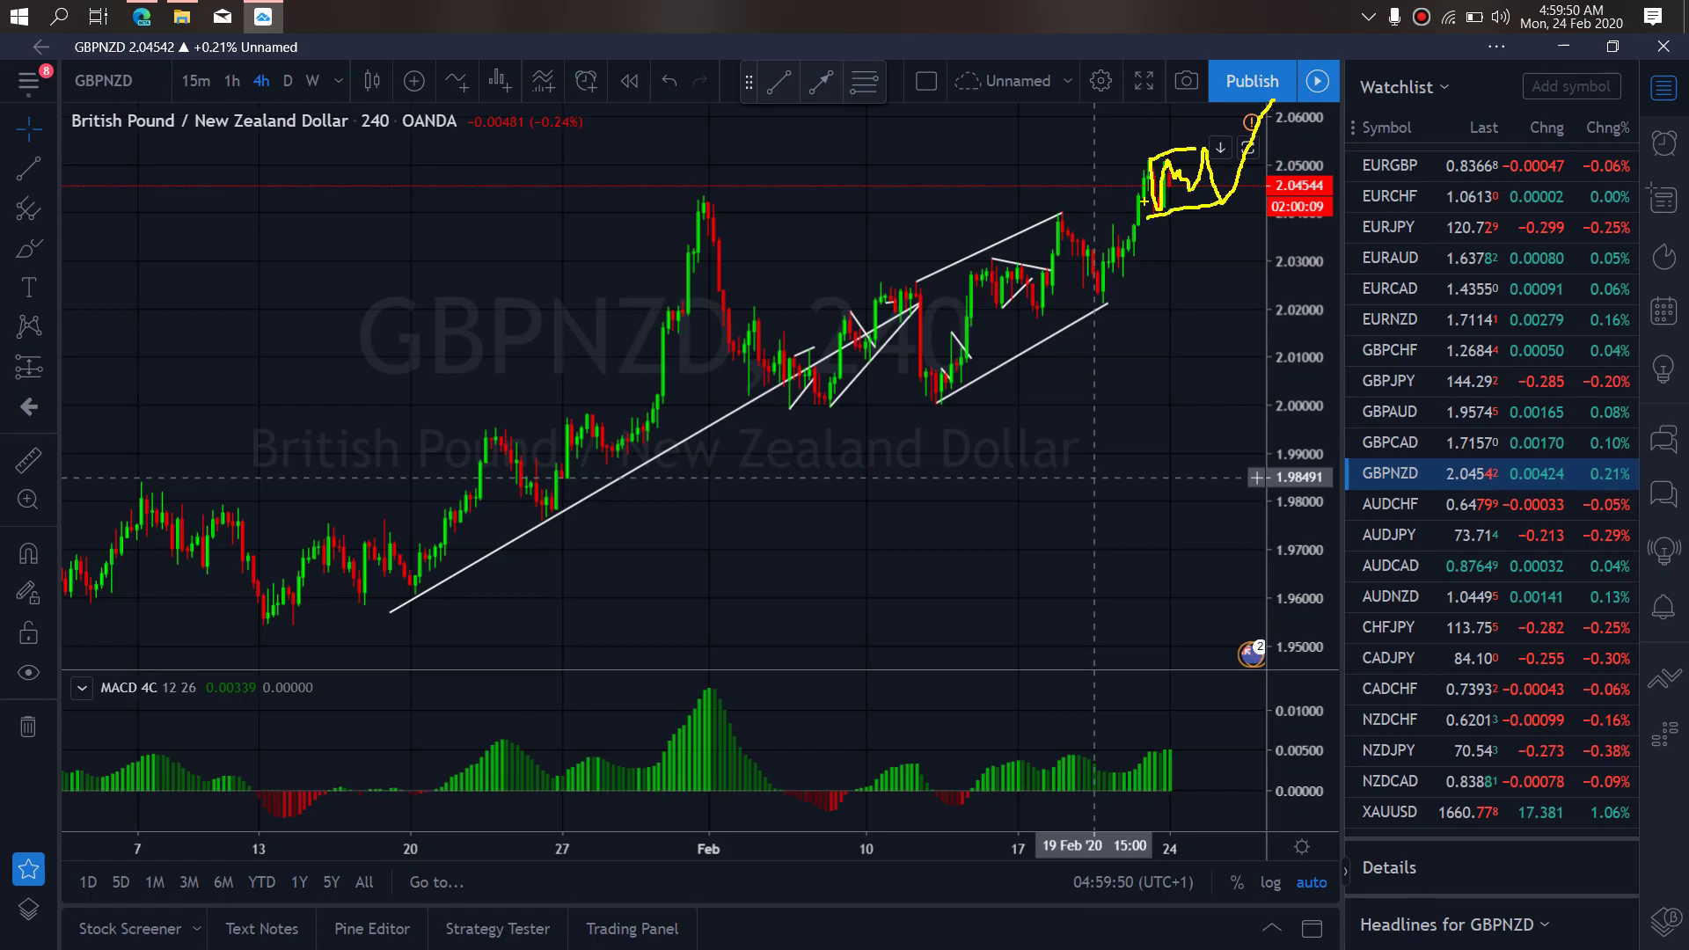
mouse_move(1146, 212)
left_mouse_down()
mouse_move(1190, 230)
mouse_move(1170, 132)
mouse_move(1142, 206)
mouse_move(1292, 75)
mouse_move(1296, 141)
mouse_move(1351, 130)
mouse_move(1319, 113)
mouse_move(1354, 139)
mouse_move(1357, 233)
mouse_move(1400, 220)
mouse_move(1418, 321)
left_mouse_up()
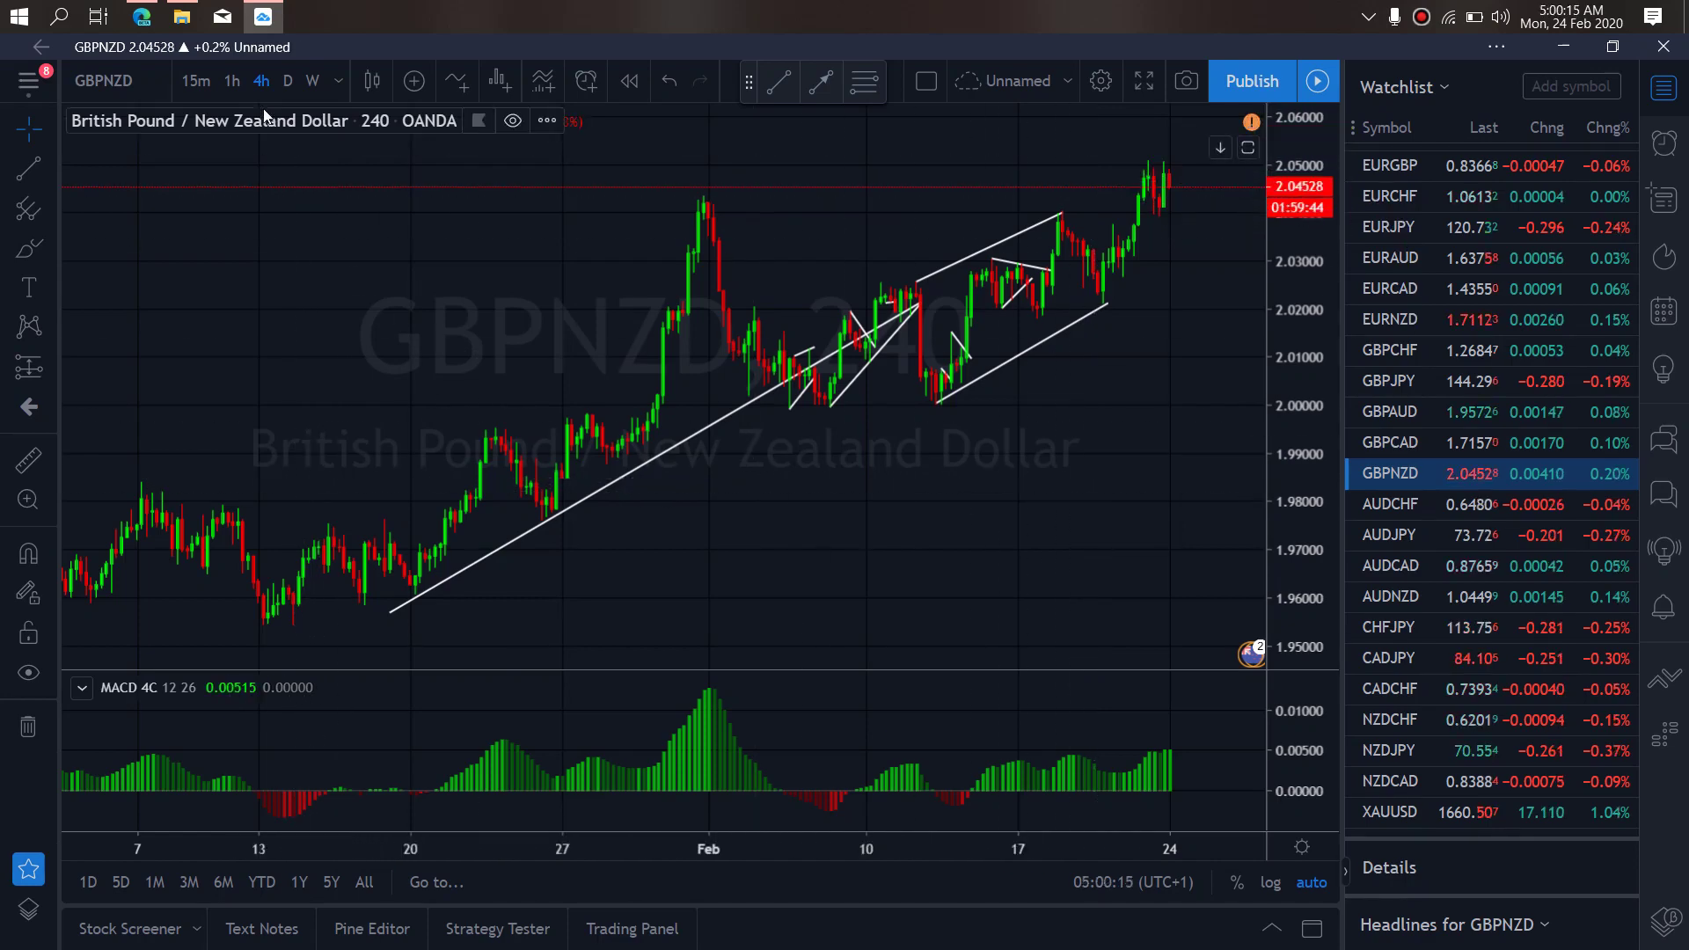
left_click(243, 82)
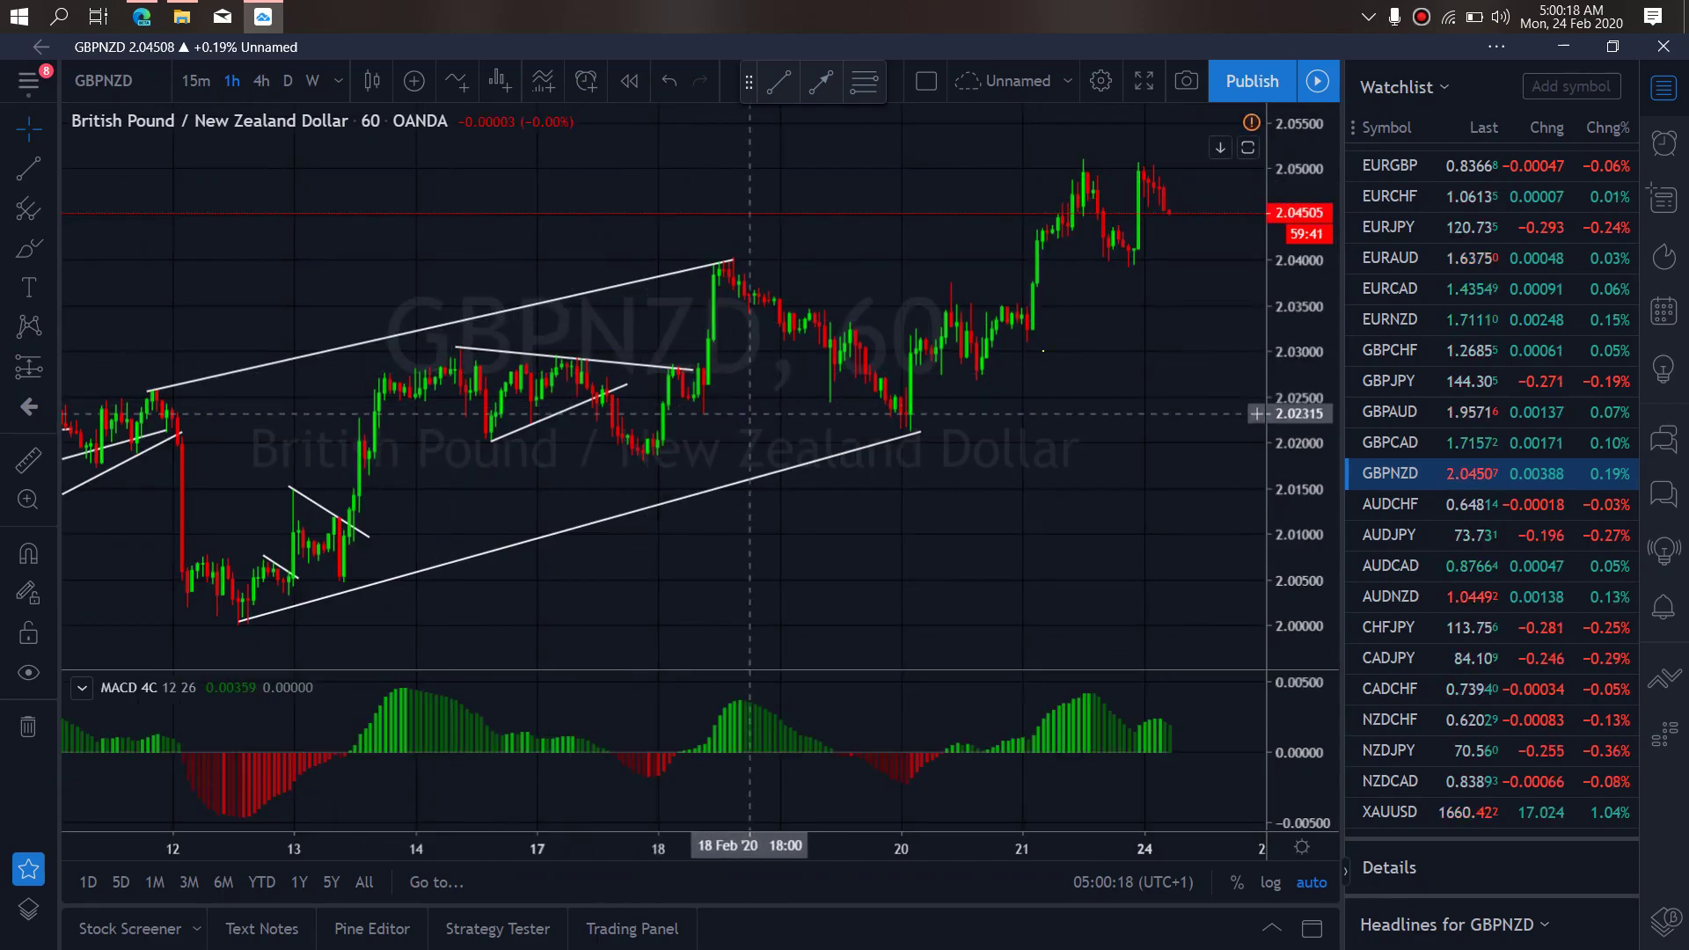
mouse_move(1133, 167)
left_mouse_down()
mouse_move(1179, 207)
mouse_move(1210, 145)
mouse_move(1248, 230)
left_mouse_up()
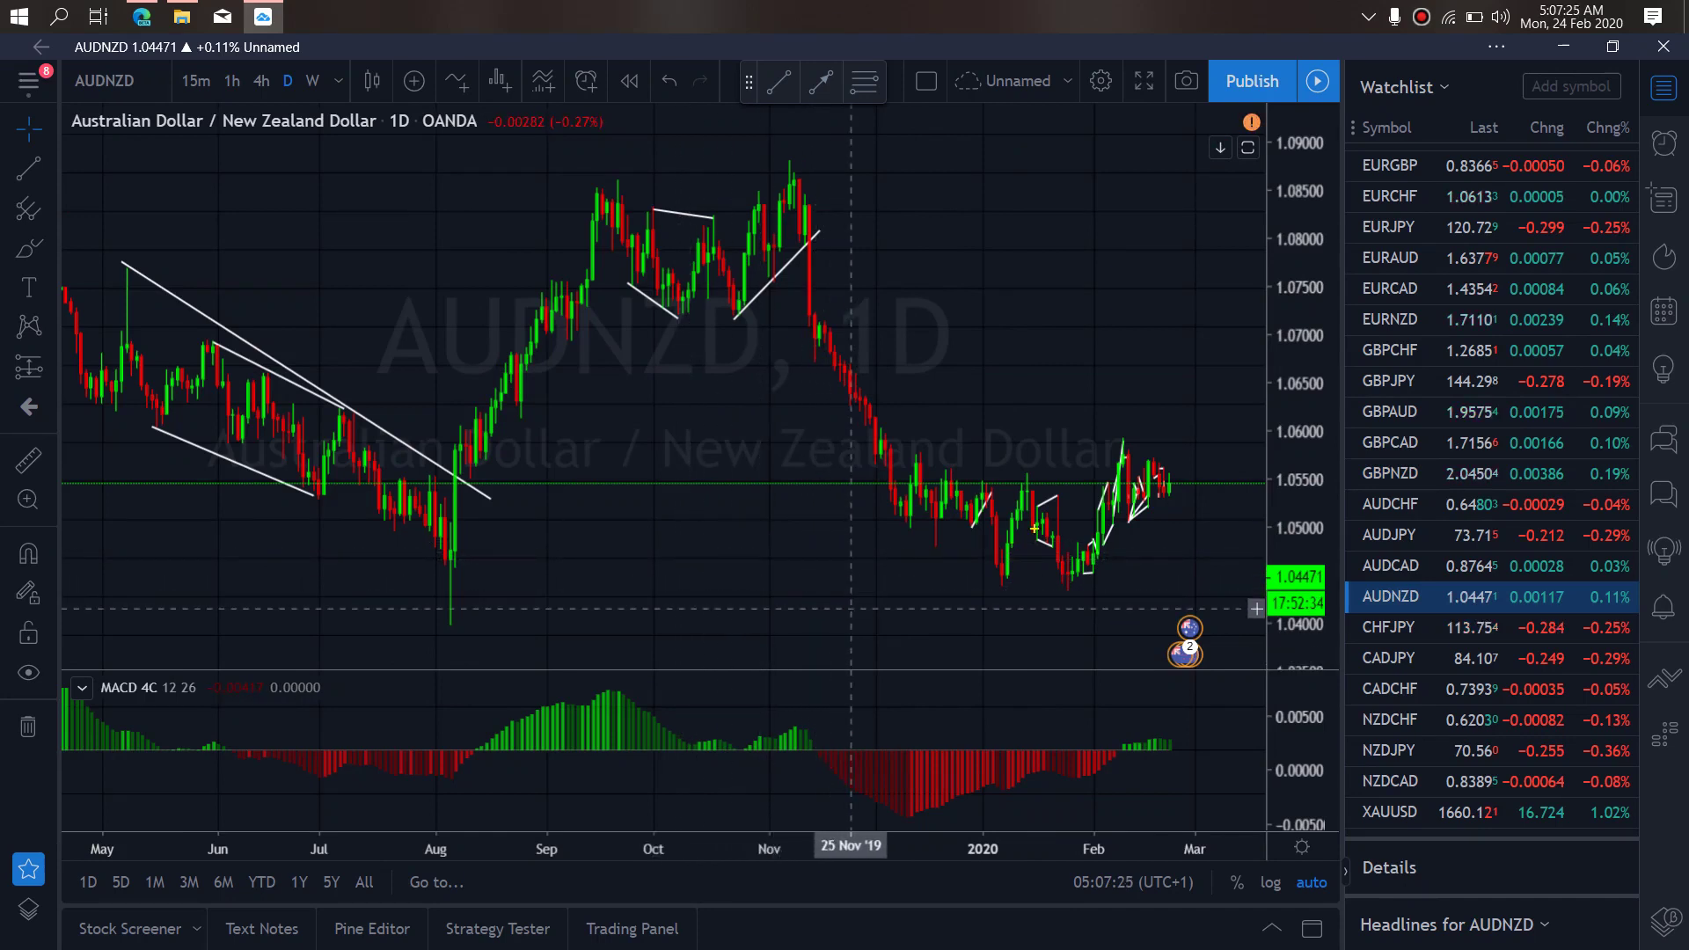
Sketch and clear yellow projections from the Feb high on AUDNZD daily, then switch to 4-hour
mouse_move(1122, 433)
left_mouse_down()
mouse_move(1131, 522)
mouse_move(1176, 446)
mouse_move(1187, 531)
left_mouse_up()
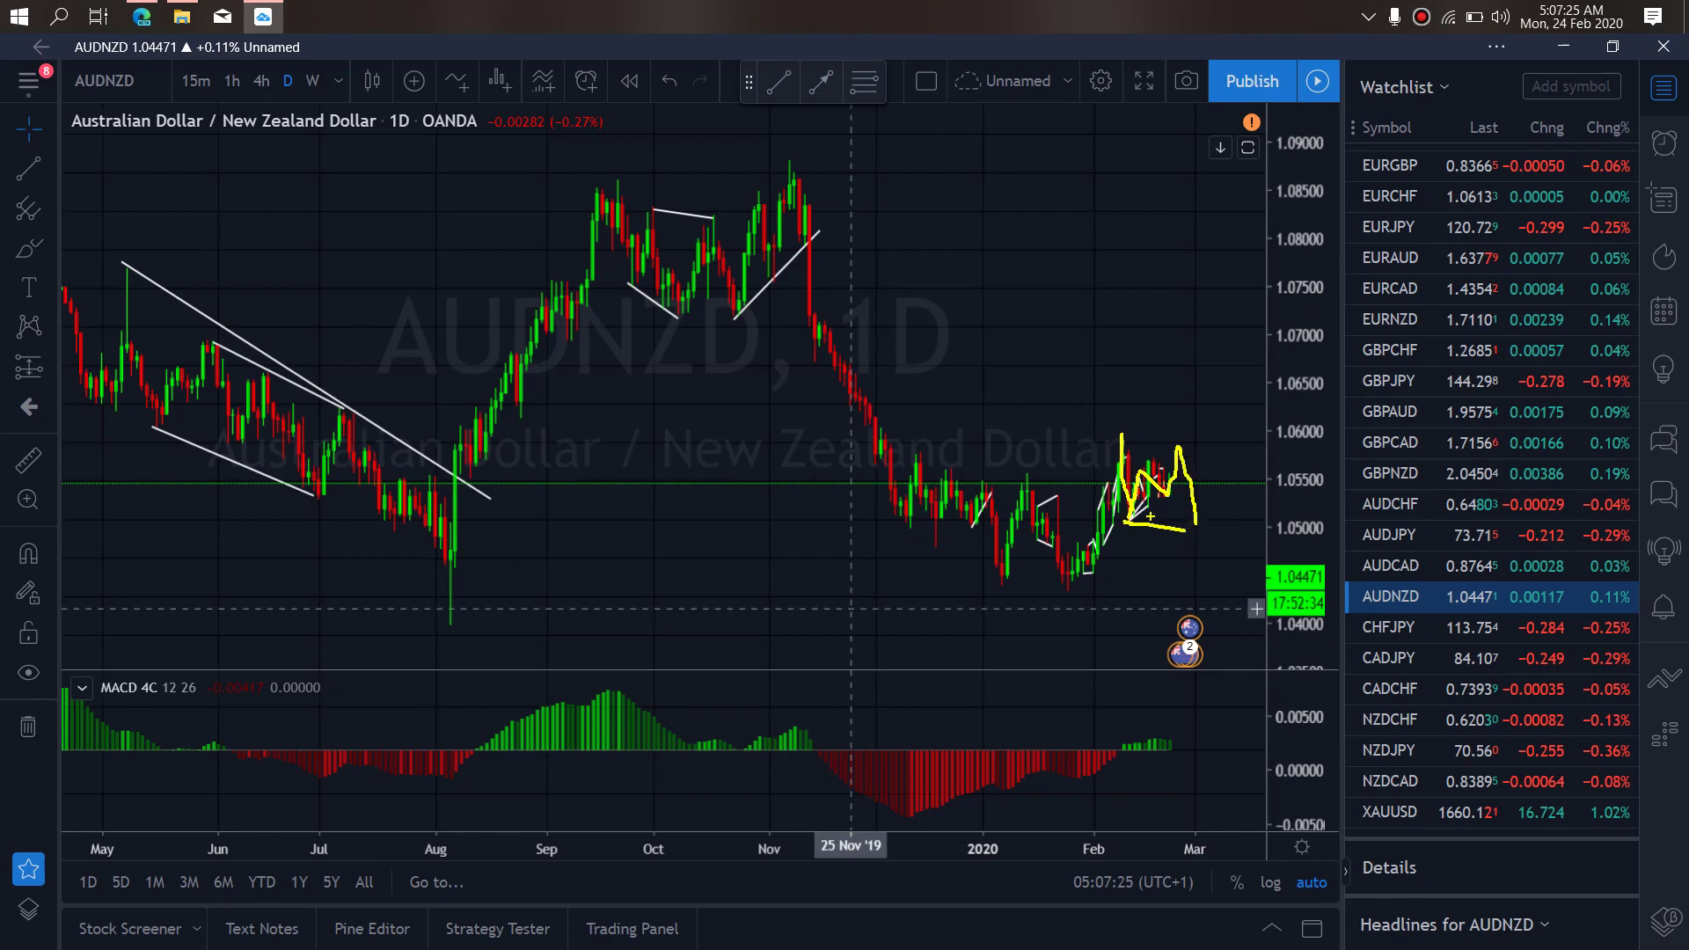
mouse_move(1194, 521)
left_mouse_down()
mouse_move(1203, 537)
mouse_move(1223, 495)
left_mouse_up()
key("e")
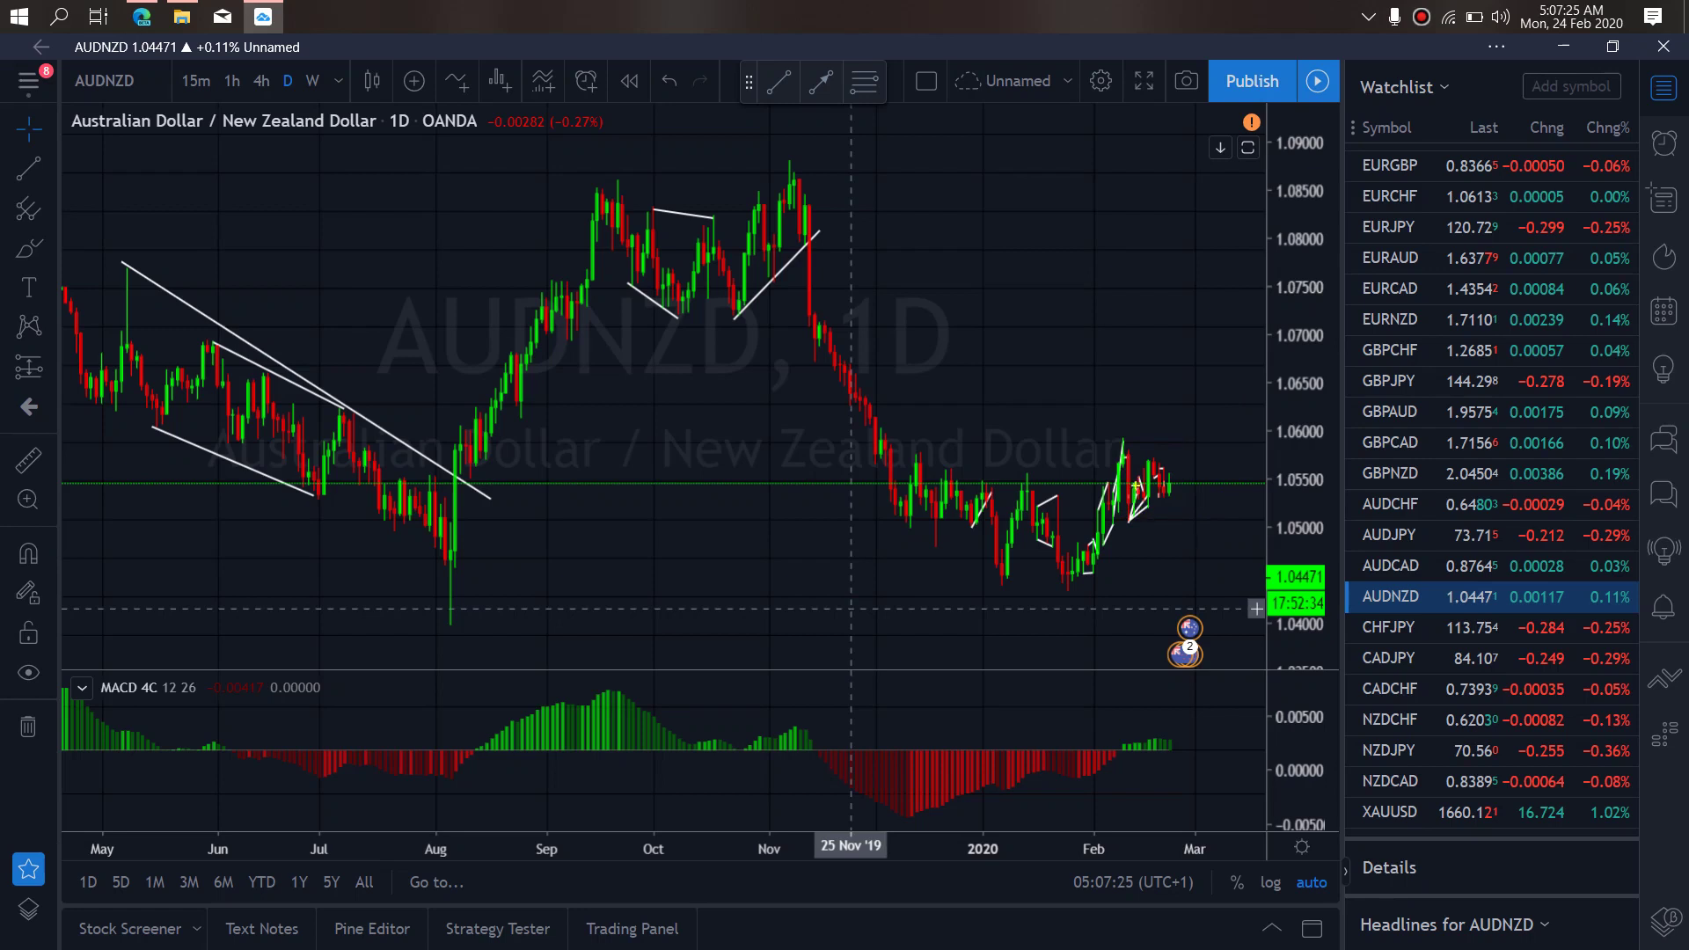
mouse_move(1119, 447)
left_mouse_down()
mouse_move(1139, 435)
mouse_move(1189, 595)
left_mouse_up()
mouse_move(1030, 613)
left_mouse_down()
mouse_move(1307, 580)
mouse_move(1337, 356)
left_mouse_up()
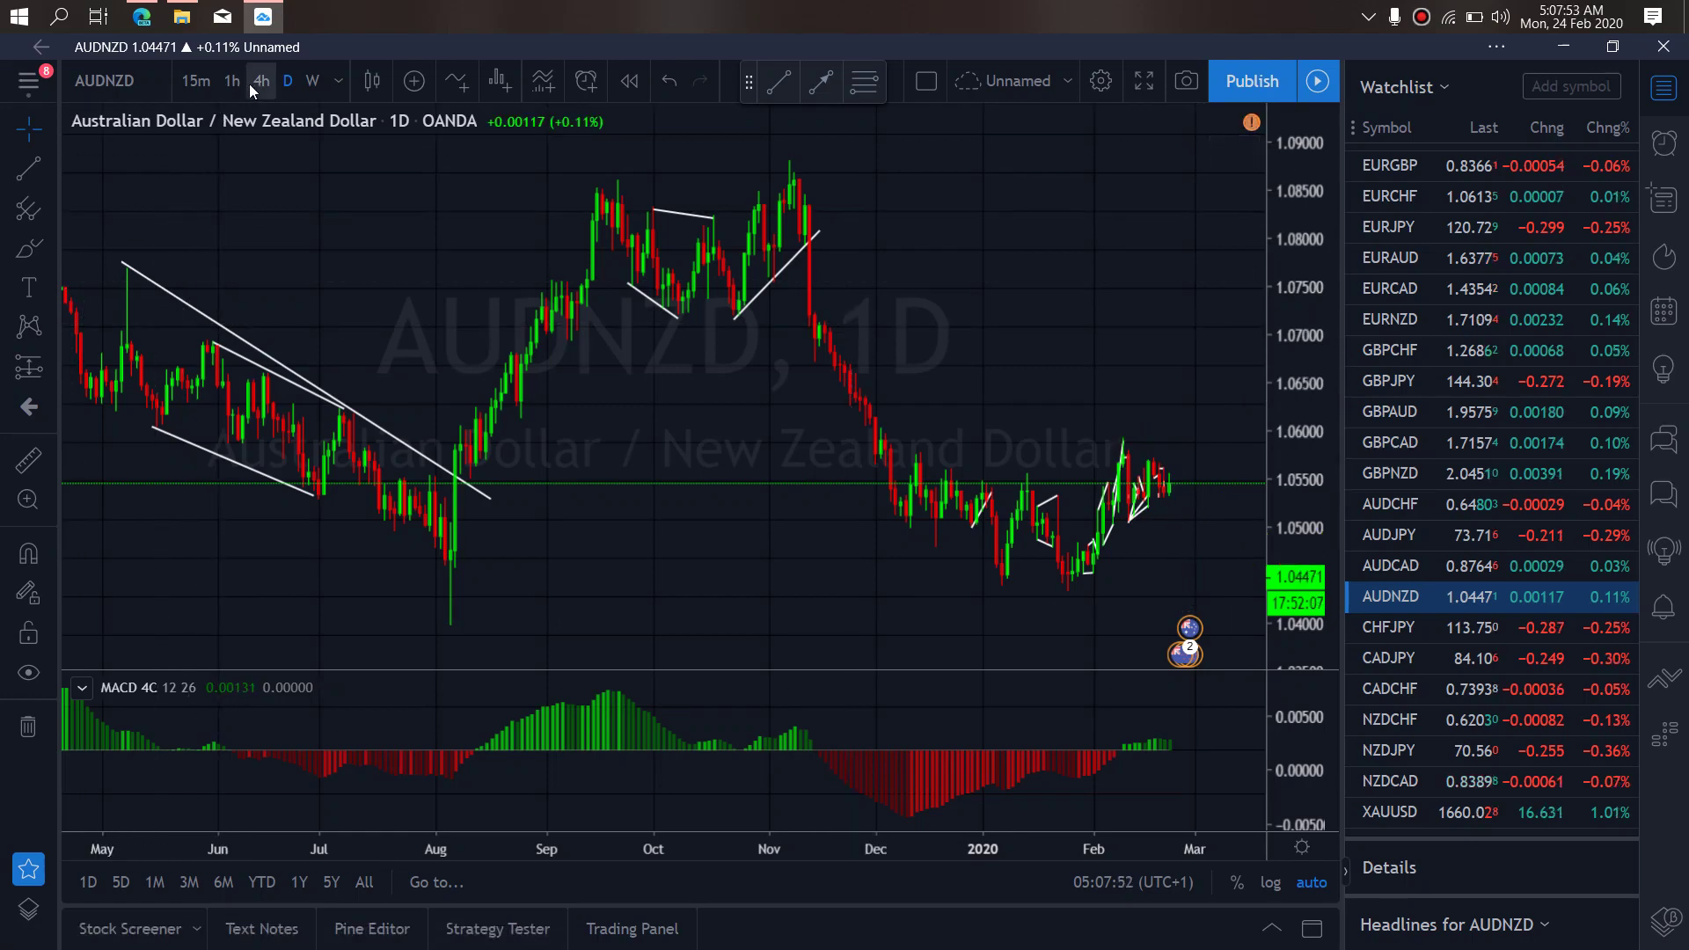
left_click(251, 83)
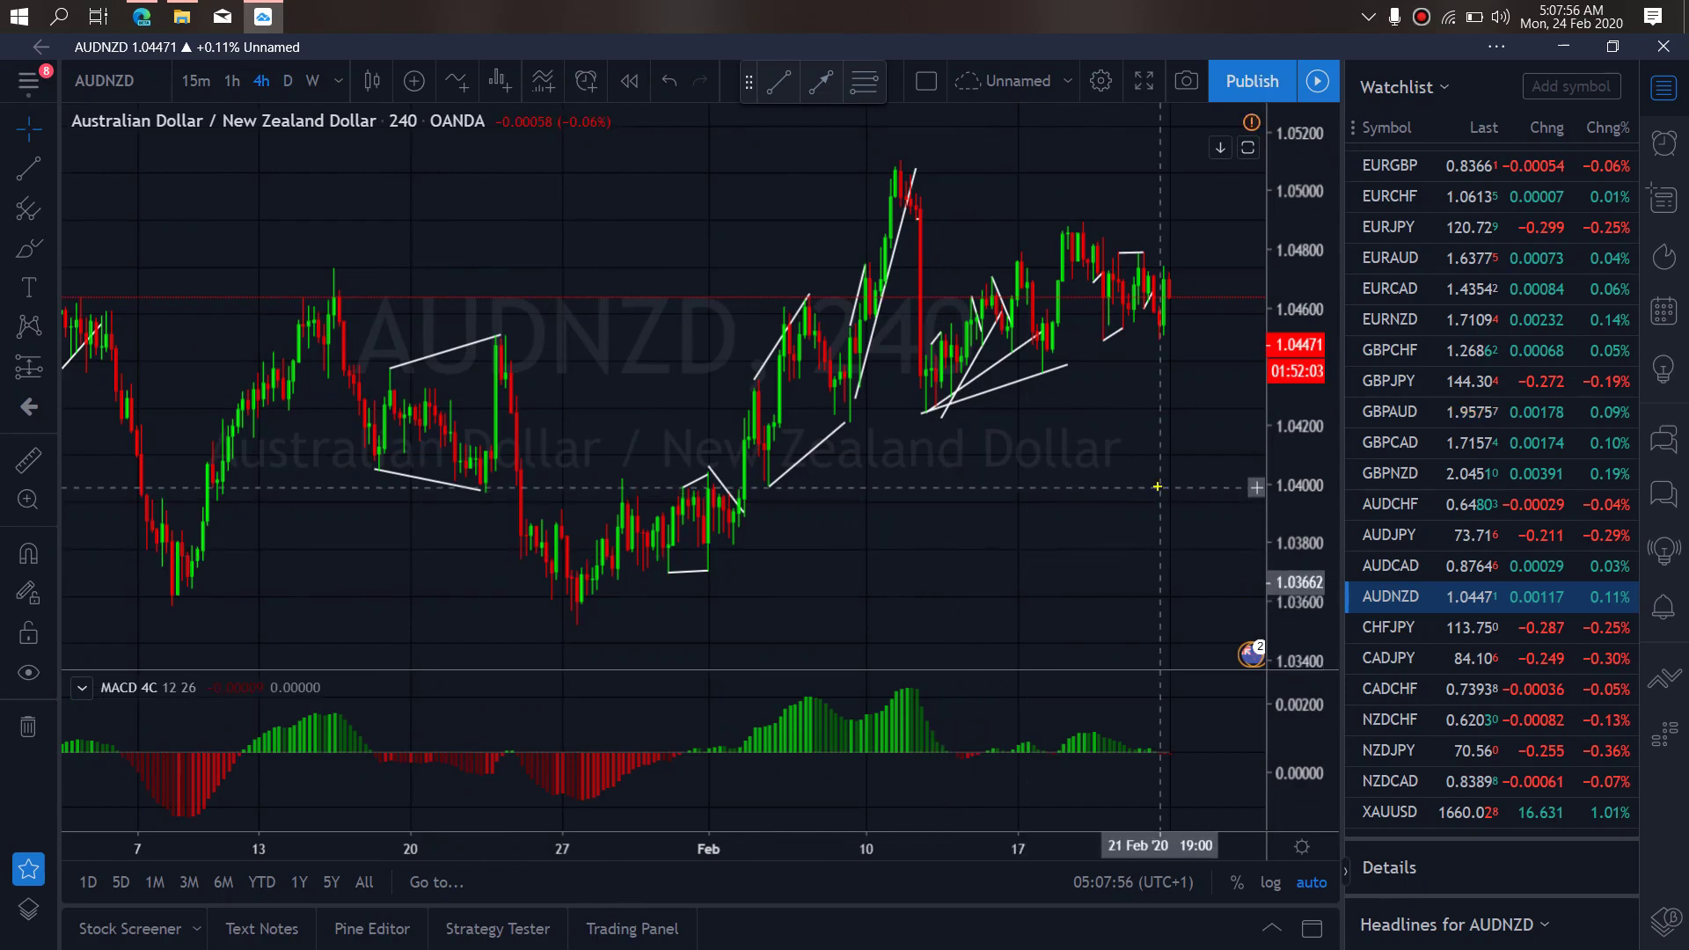
Sketch a yellow upward projection over recent AUDNZD candles, then switch to 1-hour
mouse_move(1066, 238)
left_mouse_down()
mouse_move(1118, 296)
mouse_move(1150, 288)
mouse_move(1163, 337)
mouse_move(1176, 203)
left_mouse_up()
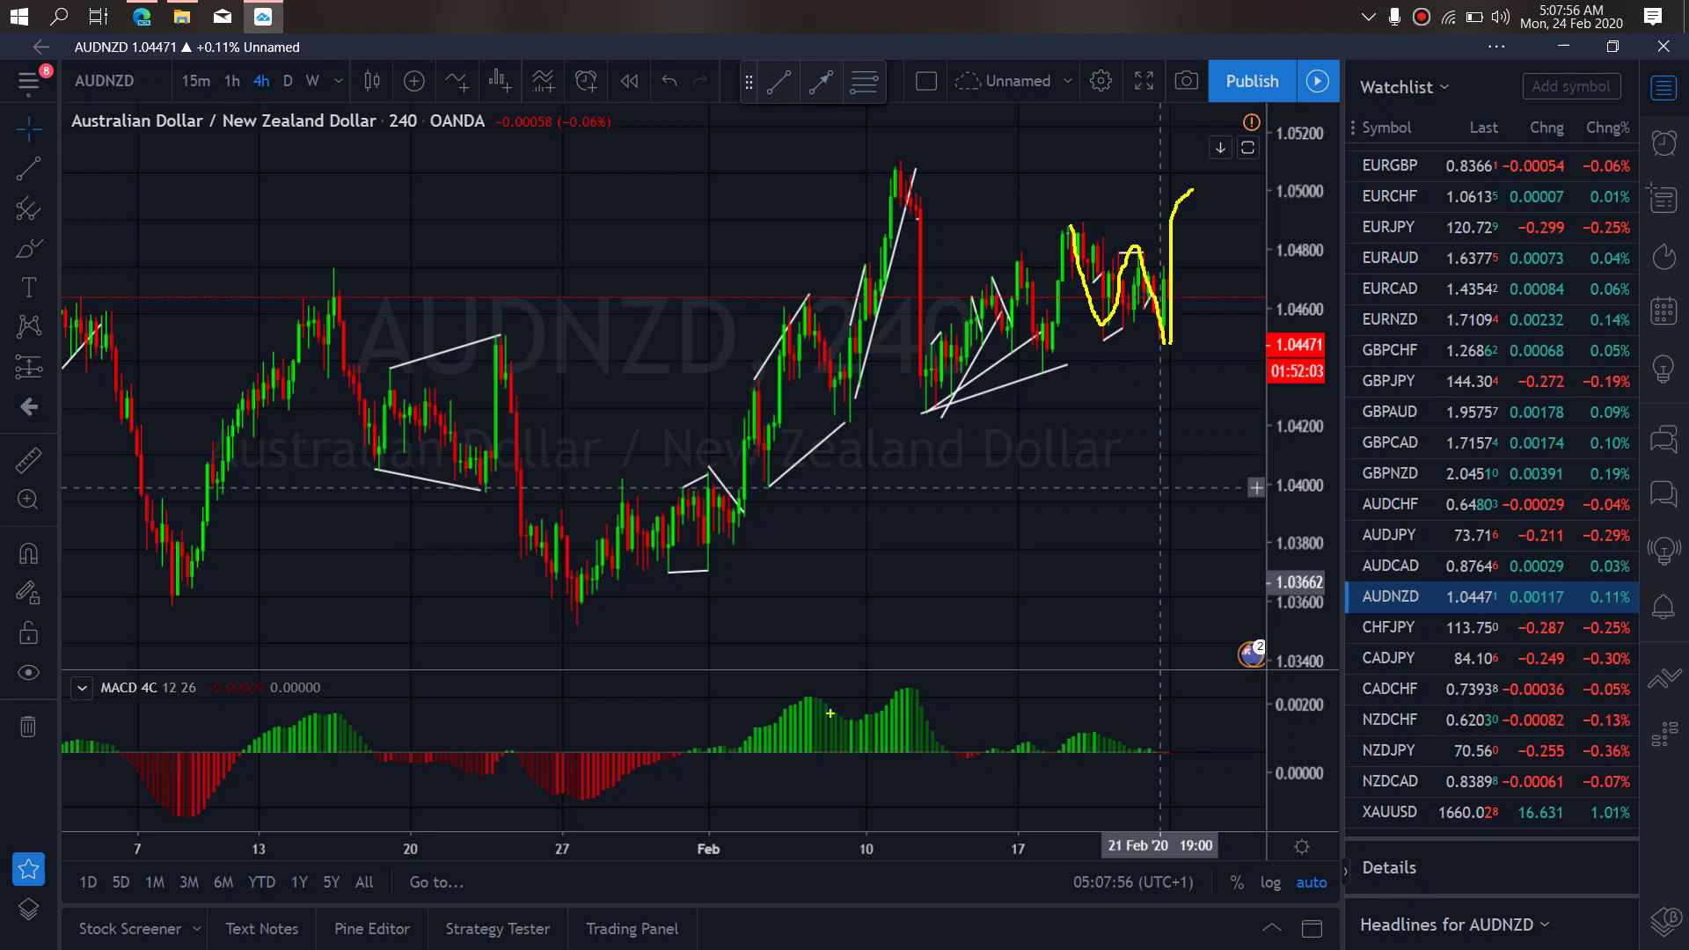
left_click_drag(1202, 185, 1262, 410)
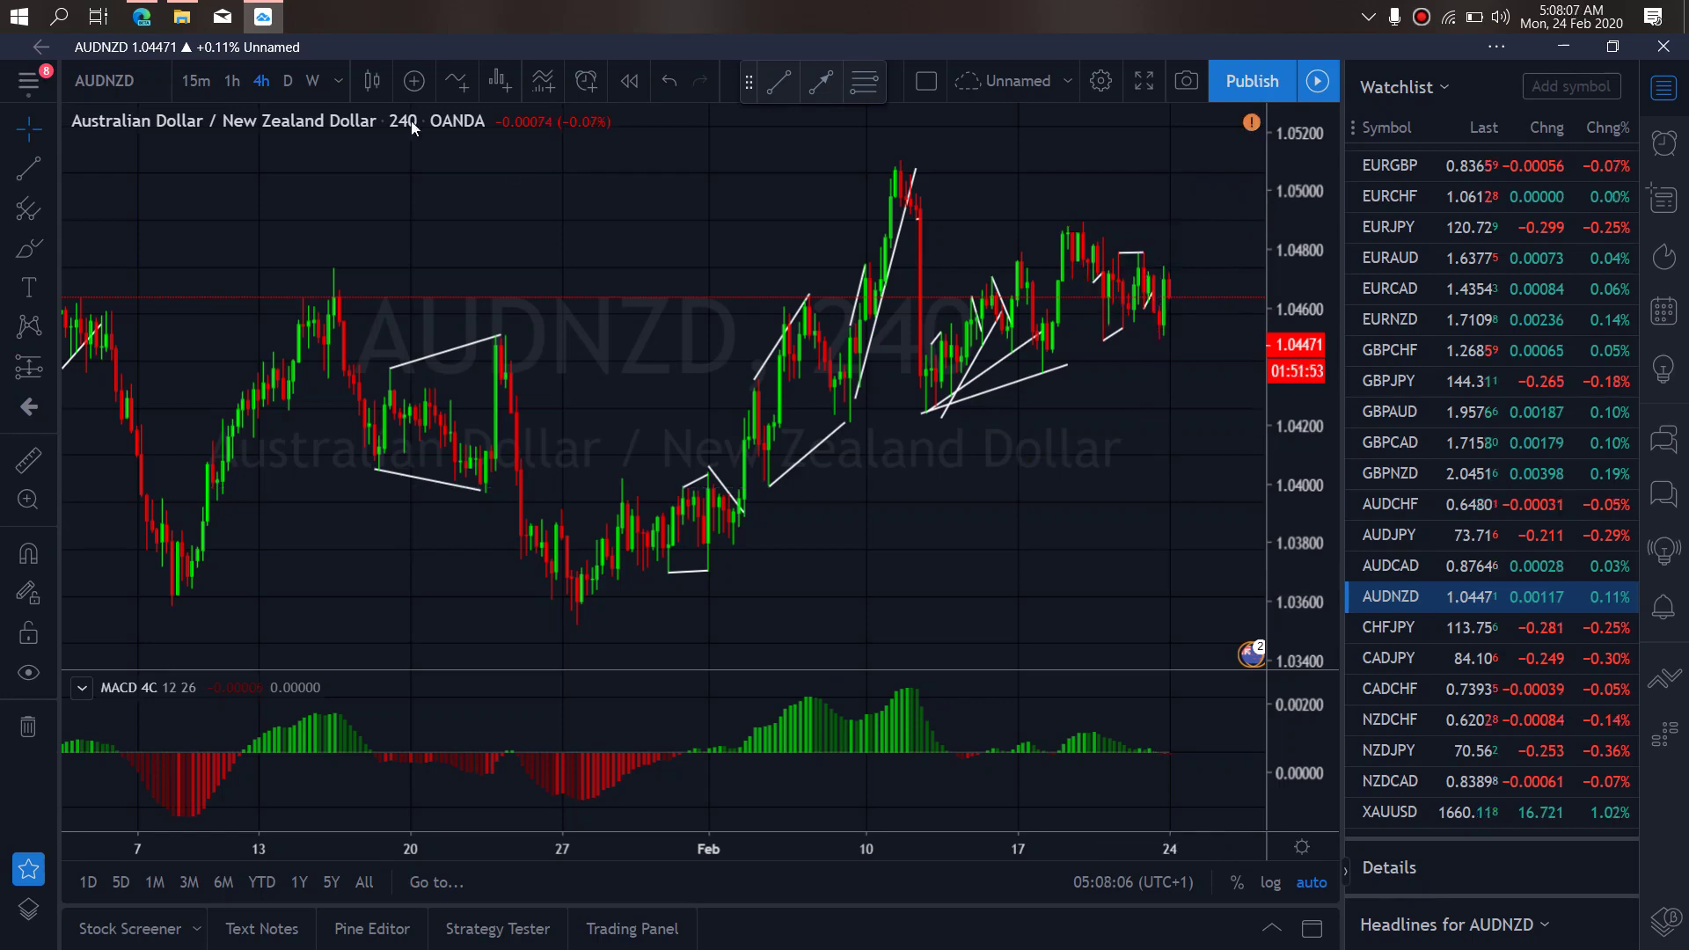
left_click(234, 82)
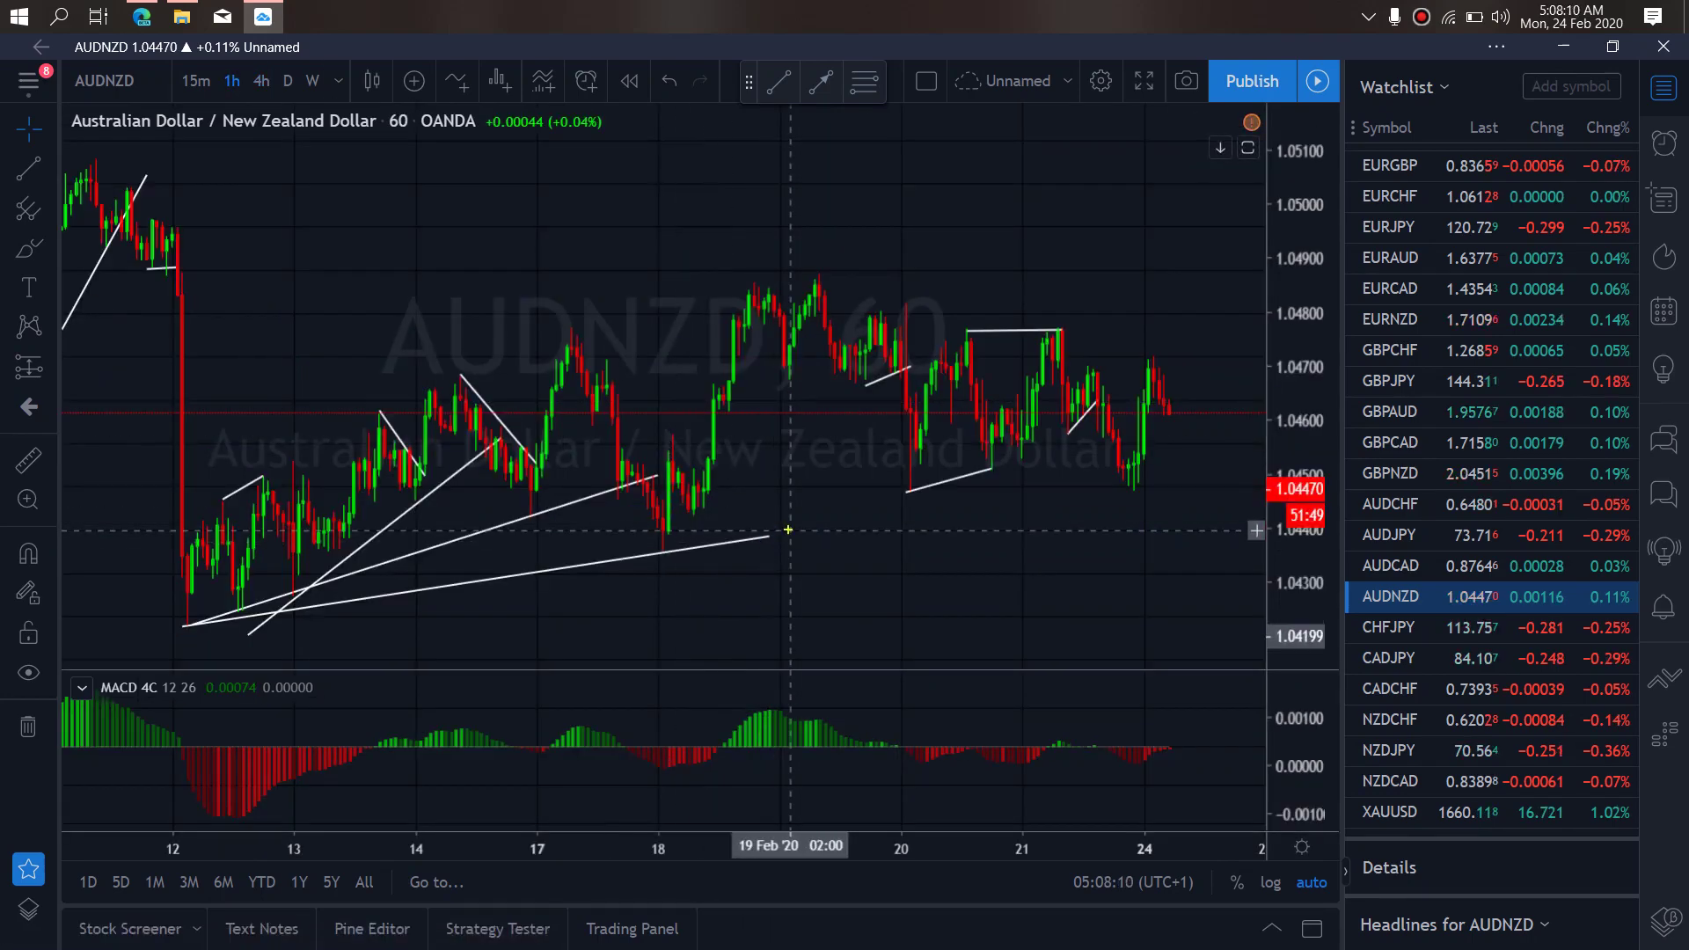
Undo a first yellow swing sketch and redraw a W-shaped projection rising past the latest candle
mouse_move(811, 284)
left_mouse_down()
mouse_move(874, 398)
mouse_move(969, 450)
mouse_move(1073, 383)
mouse_move(1121, 473)
left_mouse_up()
mouse_move(1148, 361)
left_mouse_down()
mouse_move(1165, 407)
mouse_move(1218, 392)
mouse_move(1225, 238)
left_mouse_up()
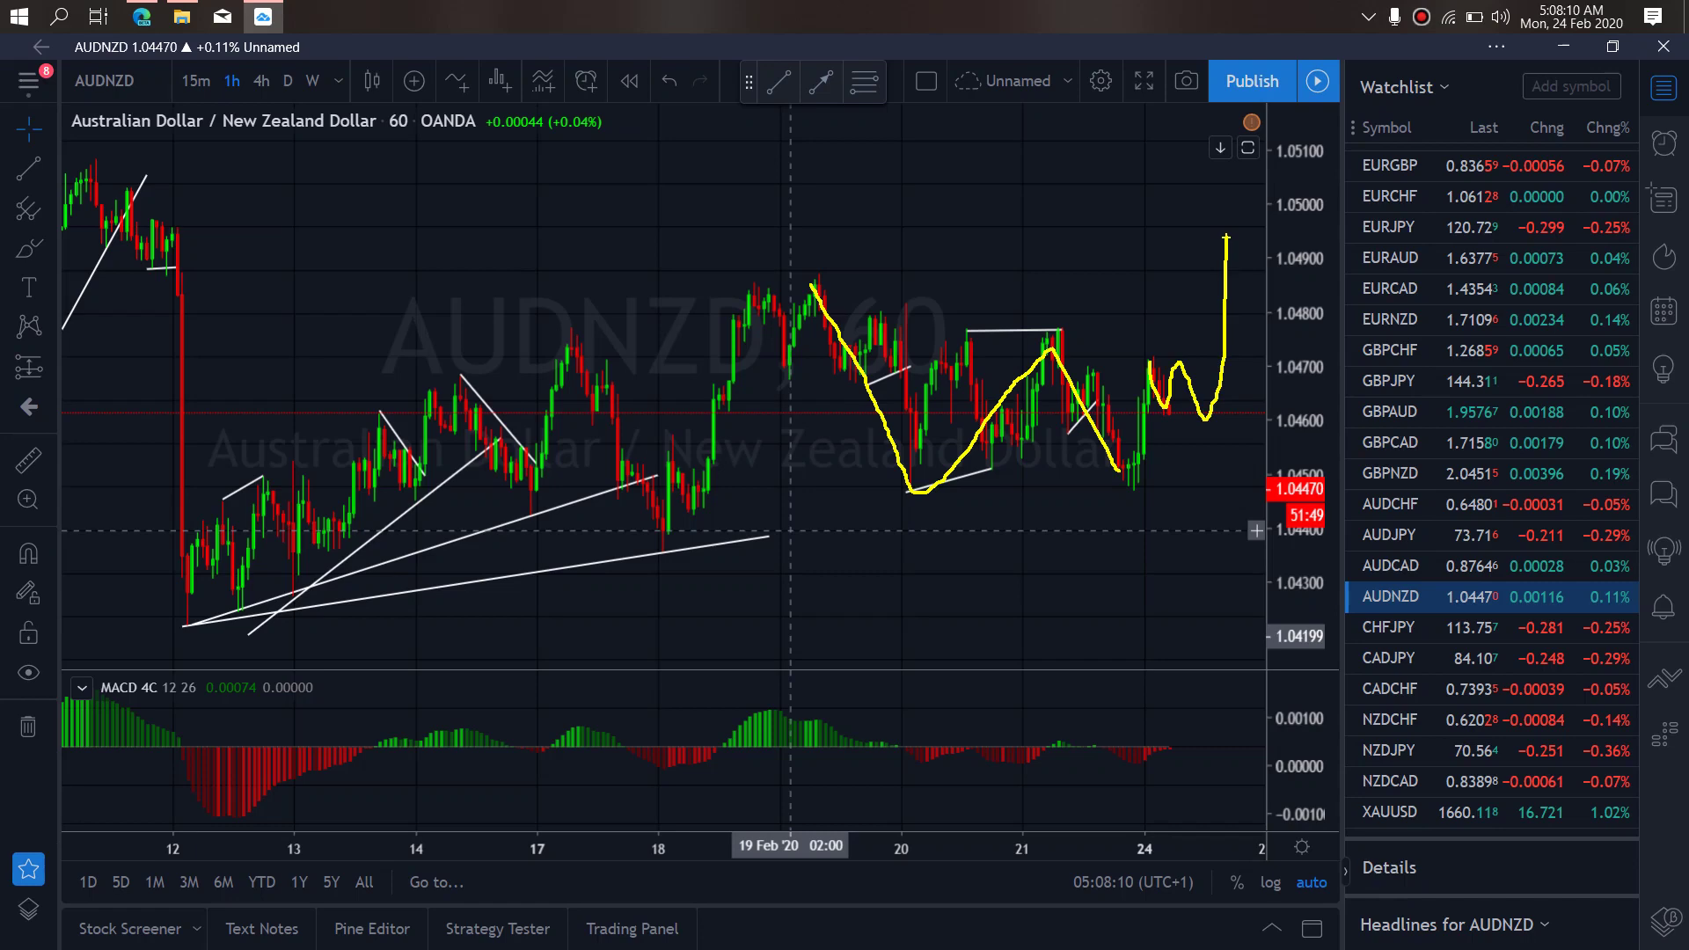
key("ctrl+z")
key("ctrl+z")
left_click_drag(1174, 406, 1183, 347)
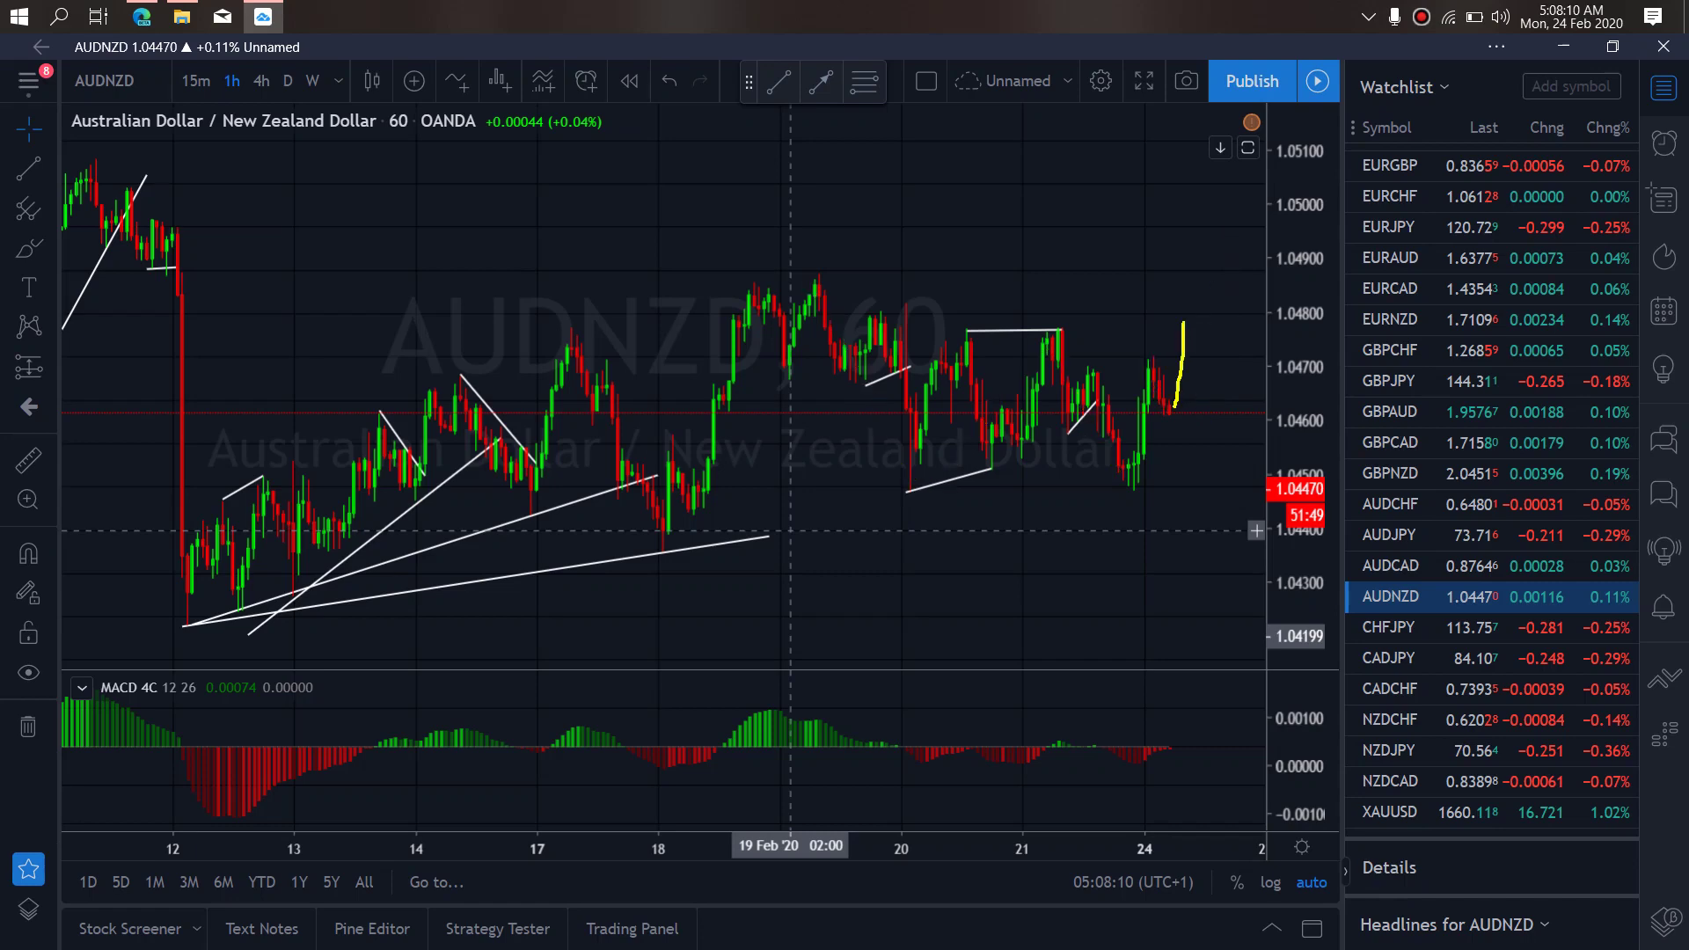
mouse_move(931, 499)
left_mouse_down()
mouse_move(956, 331)
mouse_move(1121, 455)
mouse_move(1183, 323)
left_mouse_up()
left_click_drag(818, 271, 827, 294)
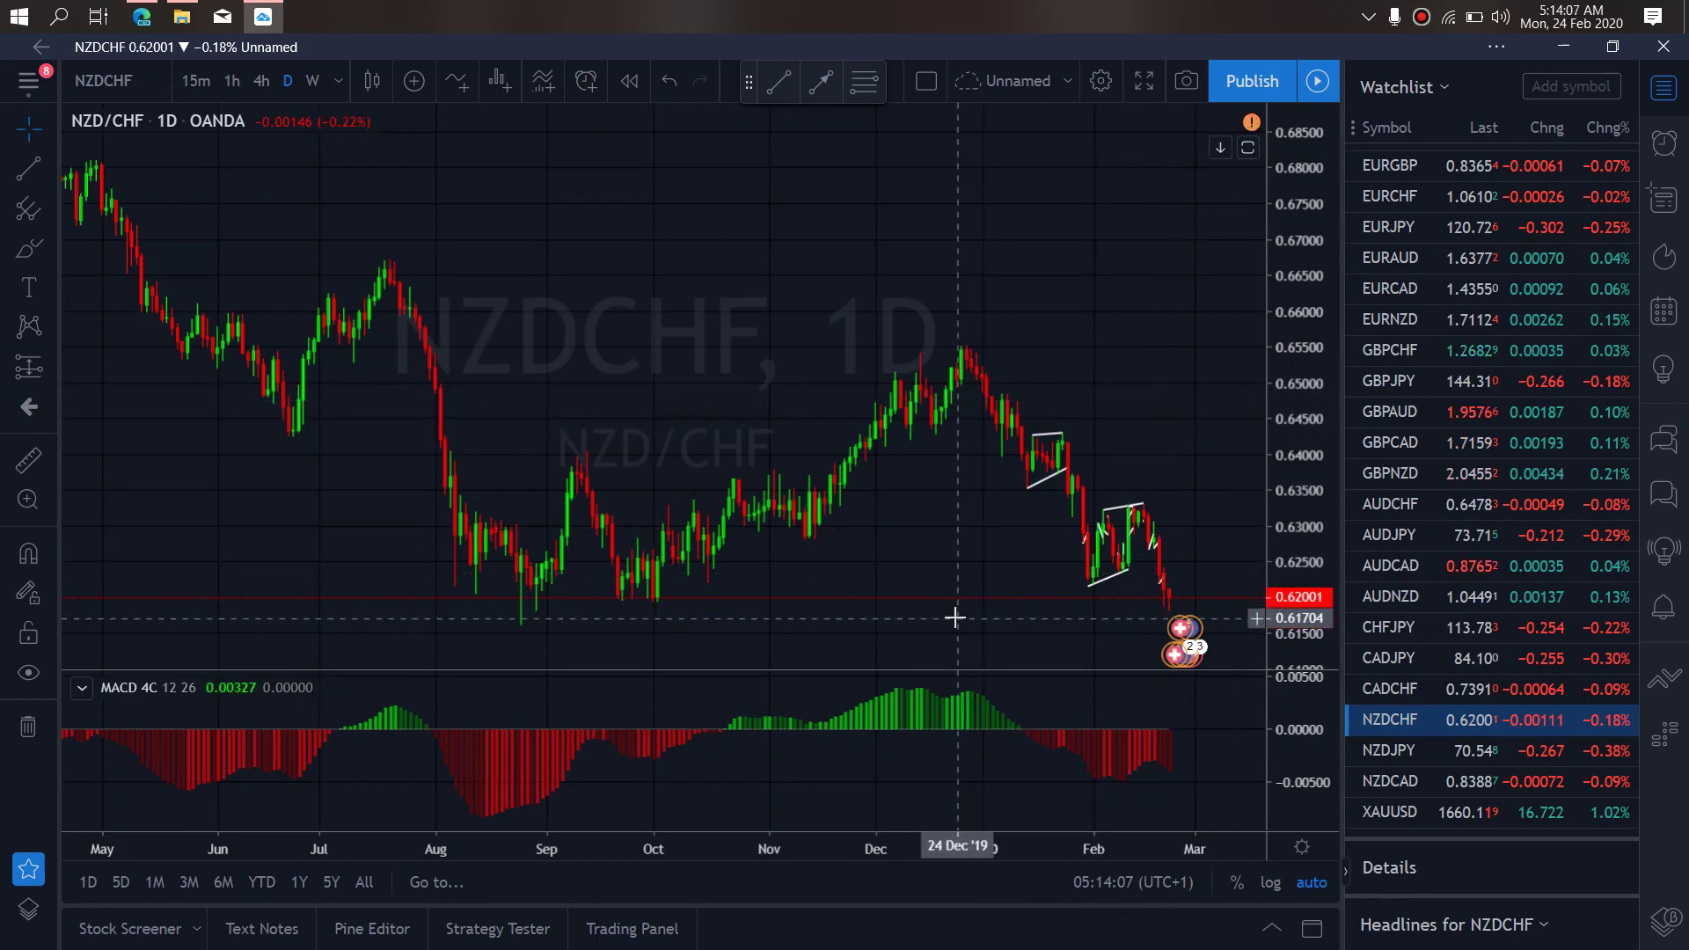
Underline the September NZDCHF lows in yellow and sketch a short projection past the latest candles
left_click_drag(475, 632, 574, 622)
mouse_move(1194, 584)
left_mouse_down()
mouse_move(1228, 569)
mouse_move(1244, 646)
mouse_move(1204, 573)
left_mouse_up()
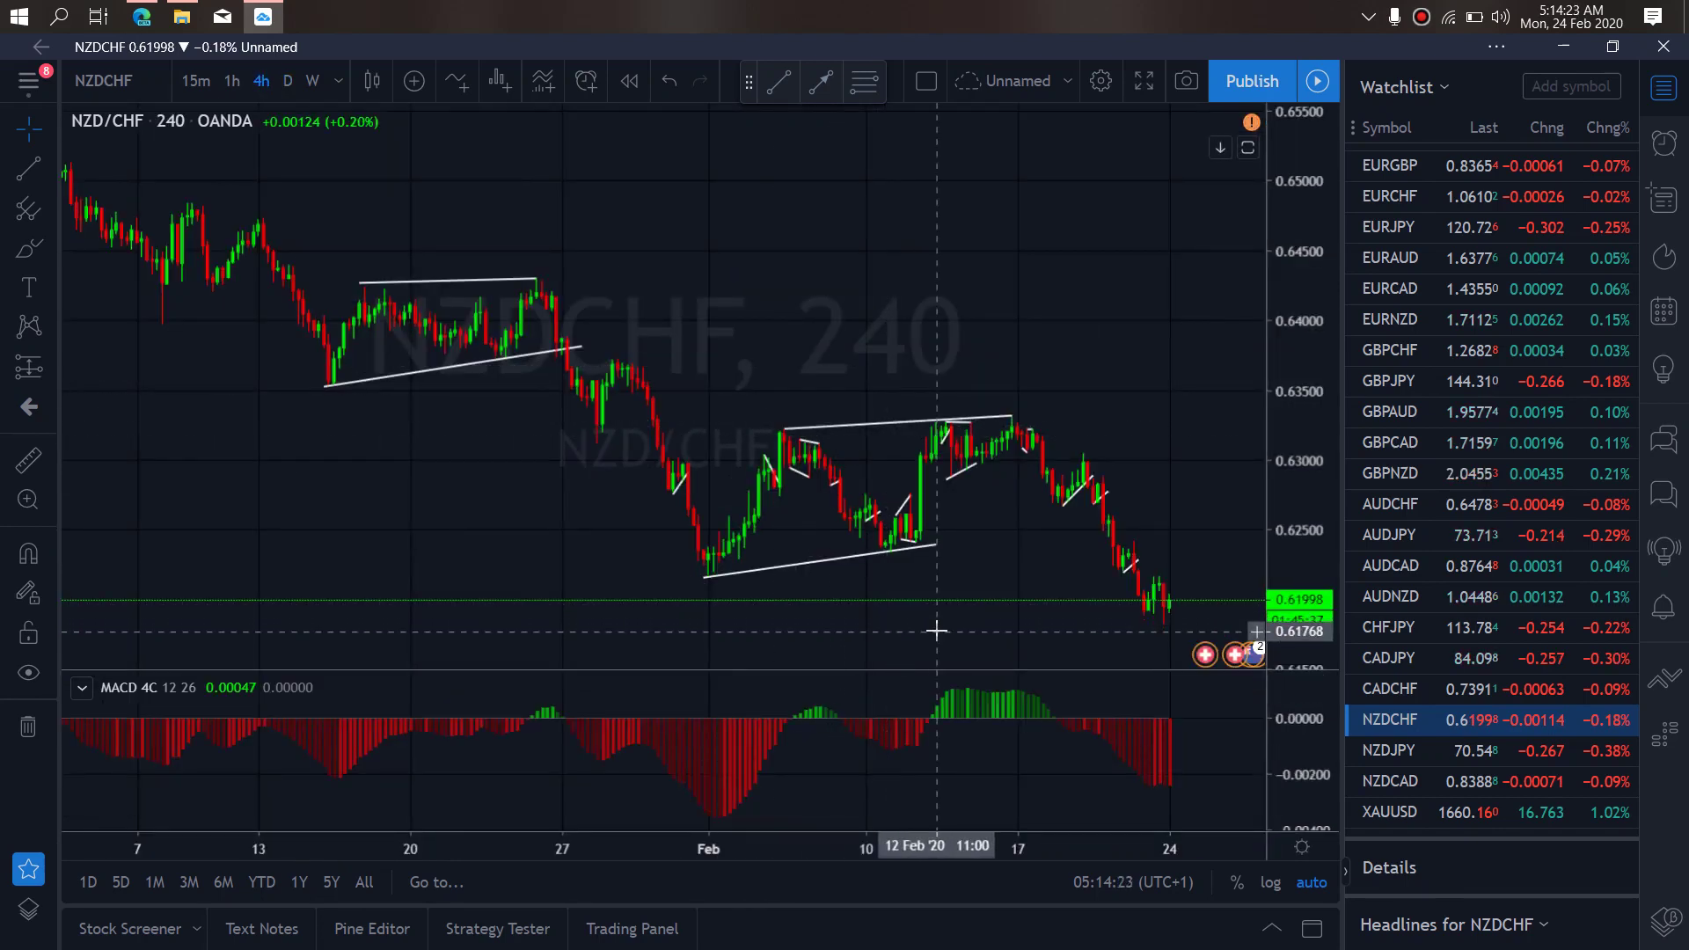
mouse_move(1142, 612)
left_mouse_down()
mouse_move(1149, 592)
mouse_move(1179, 593)
mouse_move(1130, 602)
mouse_move(1189, 617)
mouse_move(1198, 665)
mouse_move(1215, 579)
mouse_move(1260, 601)
mouse_move(1300, 510)
mouse_move(1341, 558)
mouse_move(1367, 432)
mouse_move(1354, 768)
mouse_move(1303, 542)
left_mouse_up()
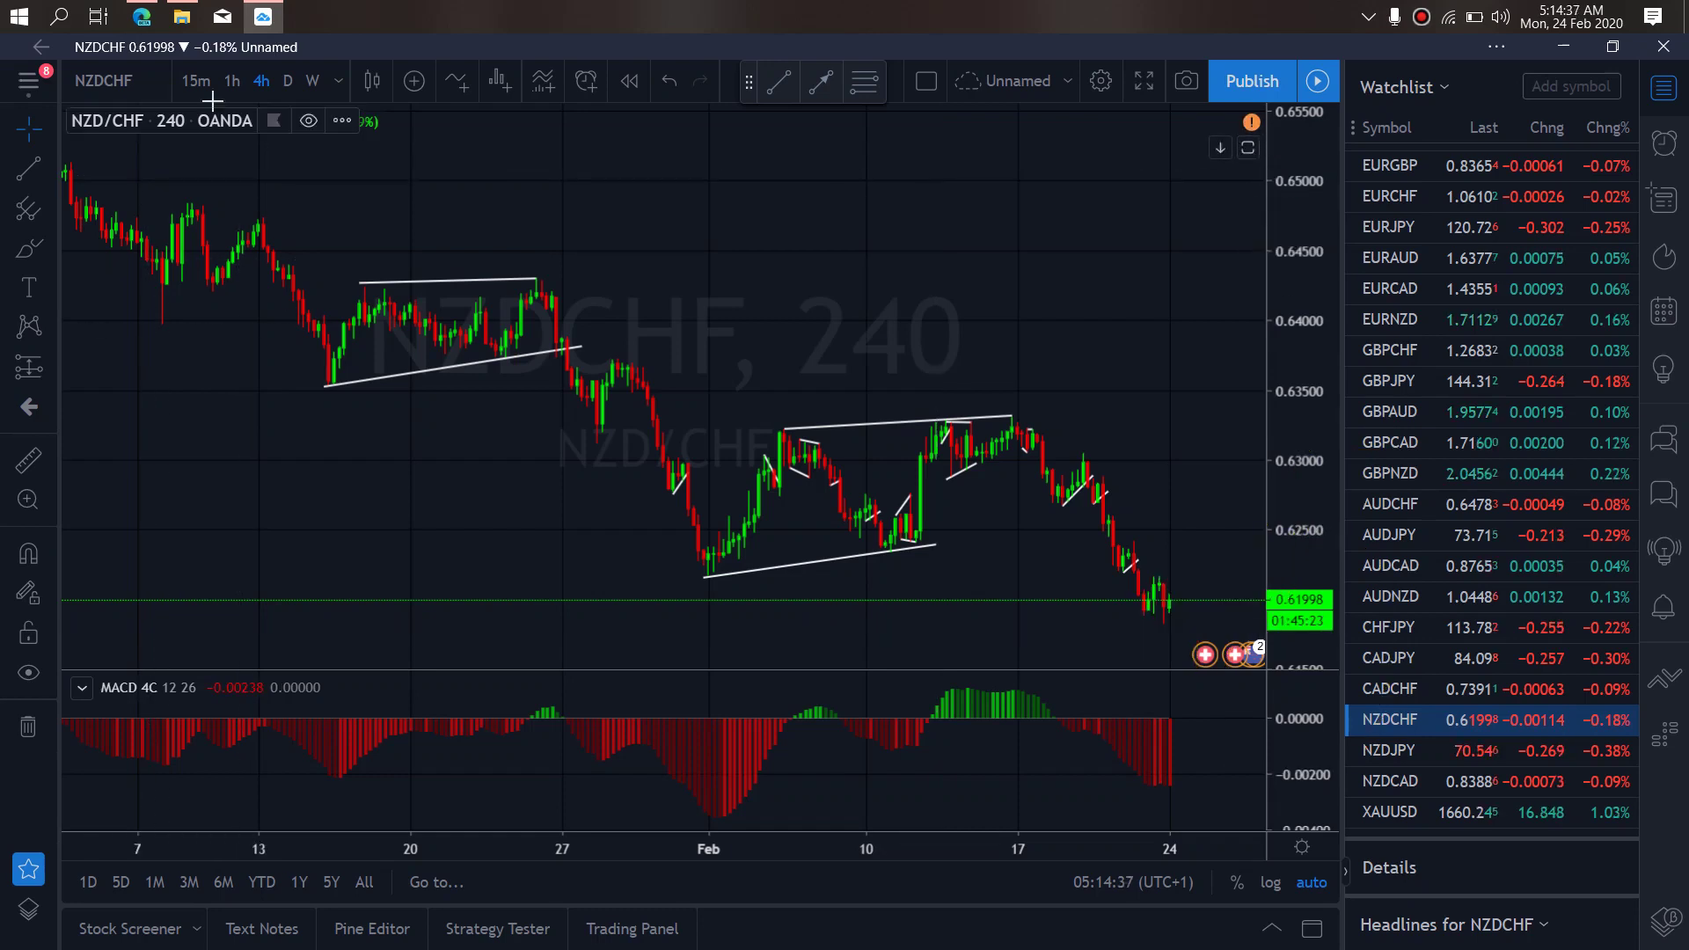
On NZDCHF 1-hour, sketch a yellow projection dropping past the latest candle then zigzagging upward
left_click(231, 80)
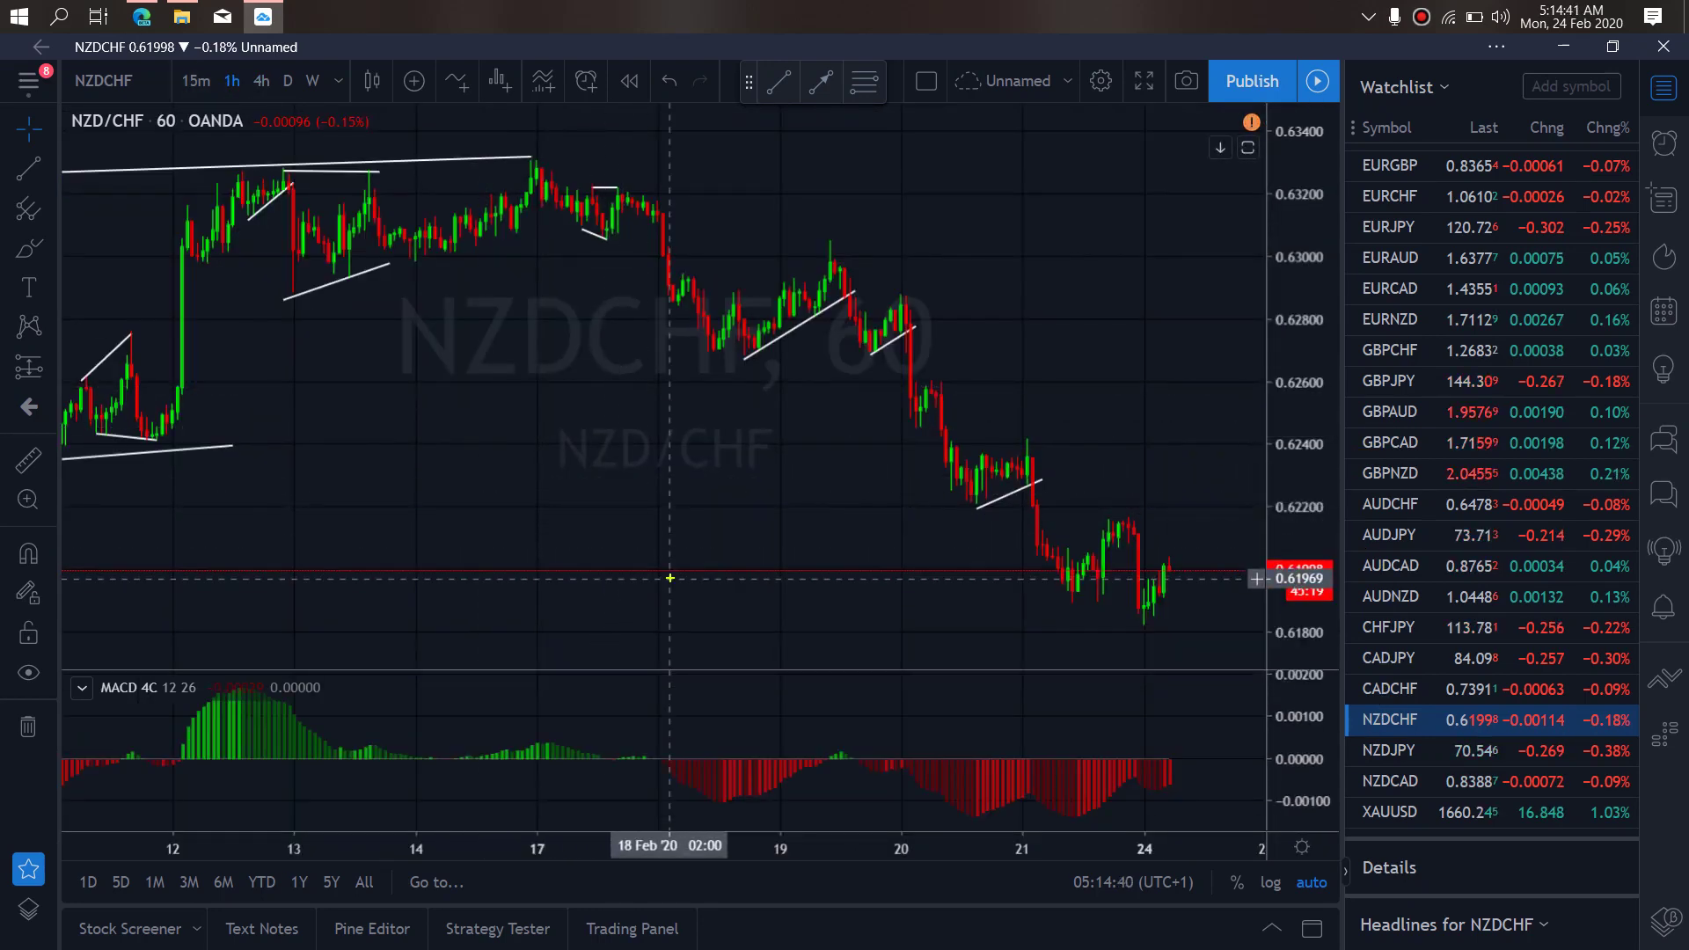
mouse_move(1070, 606)
left_mouse_down()
mouse_move(1124, 519)
mouse_move(1145, 601)
mouse_move(1187, 523)
mouse_move(1127, 517)
mouse_move(1084, 611)
mouse_move(1145, 620)
left_mouse_up()
mouse_move(1130, 517)
left_mouse_down()
mouse_move(1172, 530)
mouse_move(1241, 678)
left_mouse_up()
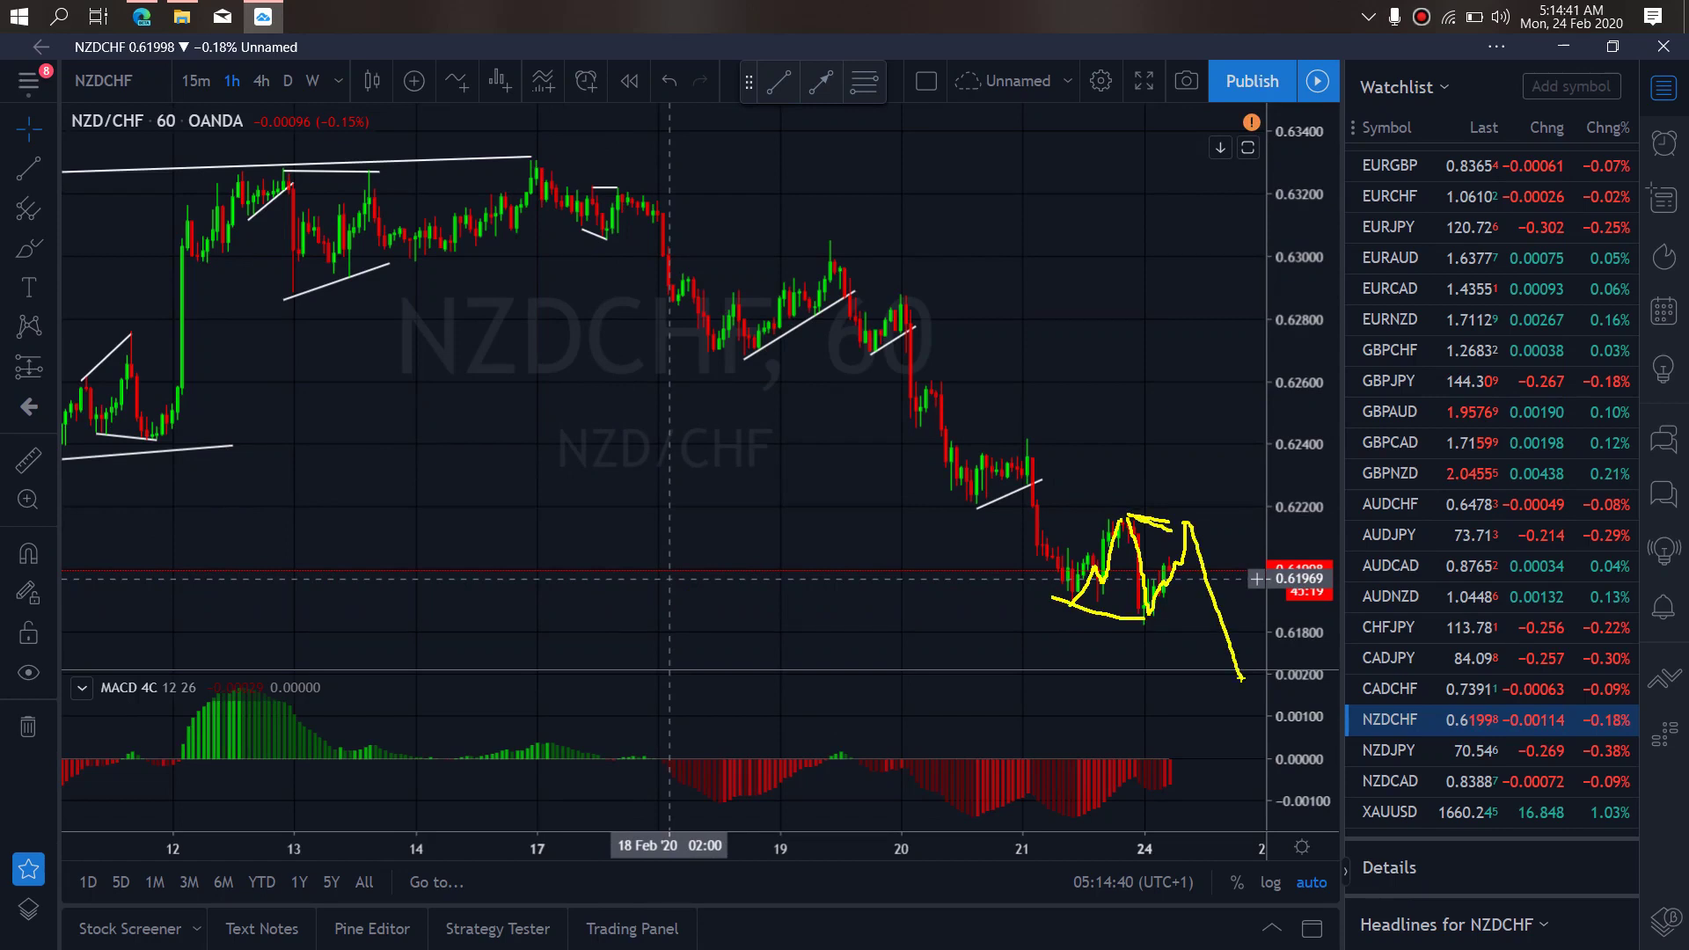
left_click_drag(964, 840, 1141, 802)
mouse_move(1187, 533)
left_mouse_down()
mouse_move(1245, 695)
mouse_move(1344, 631)
mouse_move(1385, 515)
mouse_move(1430, 564)
mouse_move(1497, 386)
mouse_move(1574, 439)
mouse_move(1650, 189)
left_mouse_up()
mouse_move(1305, 687)
left_mouse_down()
mouse_move(1574, 343)
mouse_move(1386, 486)
mouse_move(1499, 578)
mouse_move(1626, 270)
left_mouse_up()
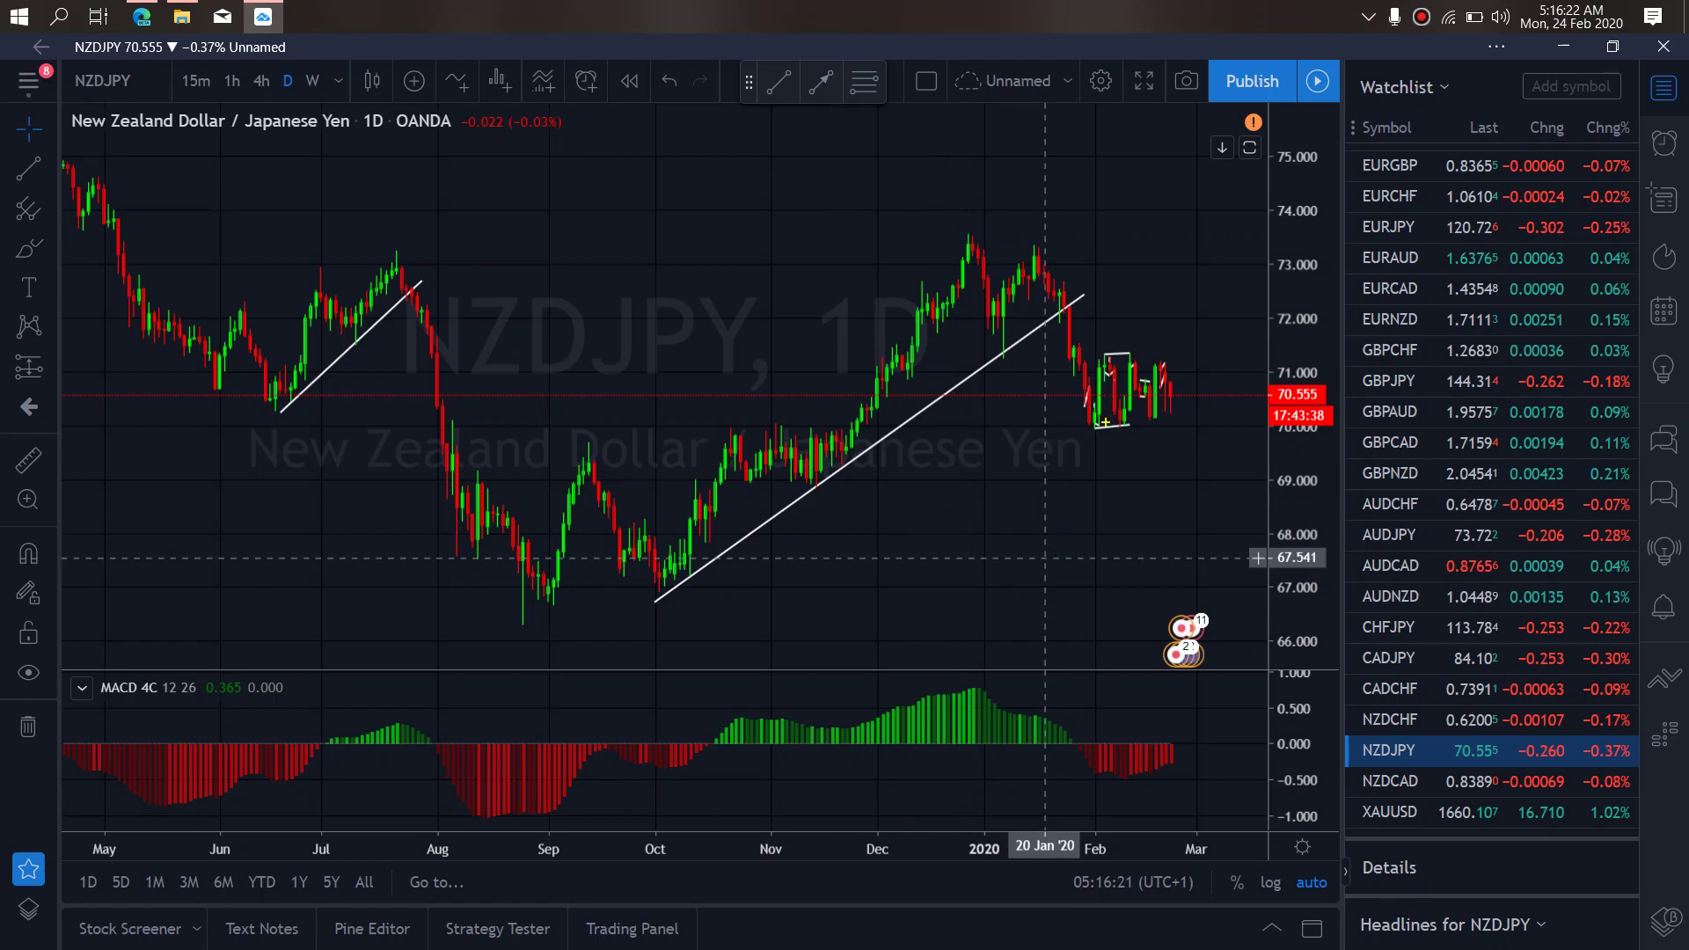
Brush a yellow wave, range lines and a drop toward 69.6 on the NZDJPY daily chart
mouse_move(1091, 423)
left_mouse_down()
mouse_move(1105, 361)
mouse_move(1143, 413)
mouse_move(1171, 400)
mouse_move(1186, 358)
mouse_move(1110, 359)
left_mouse_up()
left_click_drag(1051, 406, 1205, 426)
left_click_drag(1186, 361, 1203, 501)
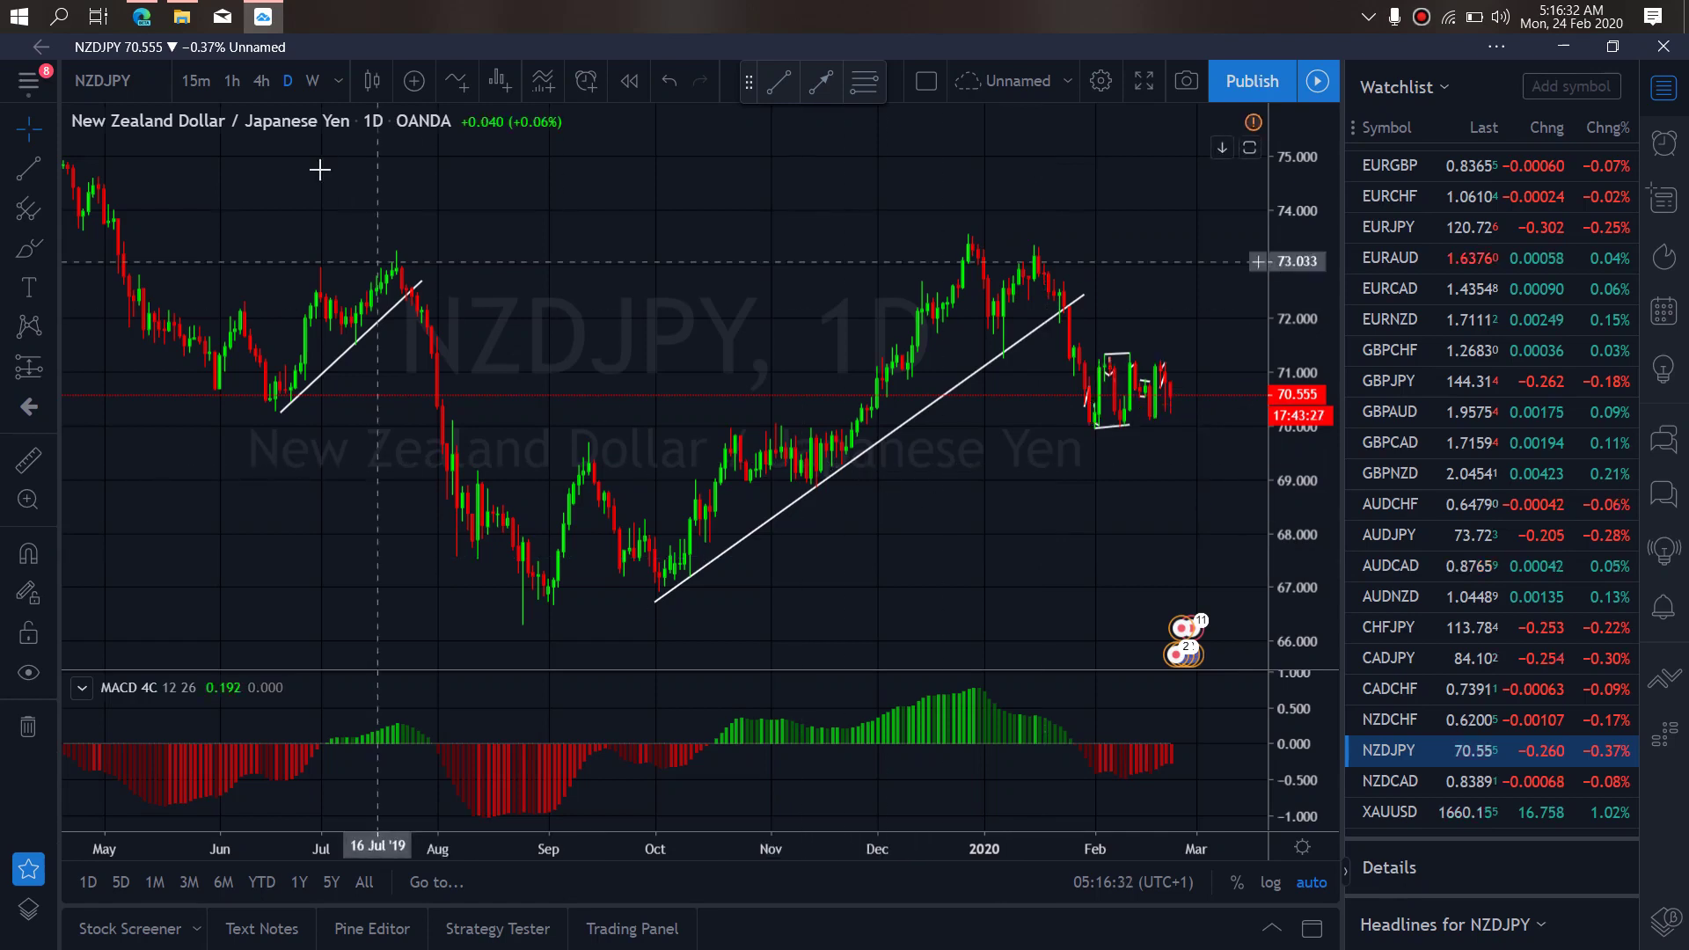
Switch NZDJPY to 4-hour, shift the chart left, and sketch yellow projections and range lines
left_click(264, 81)
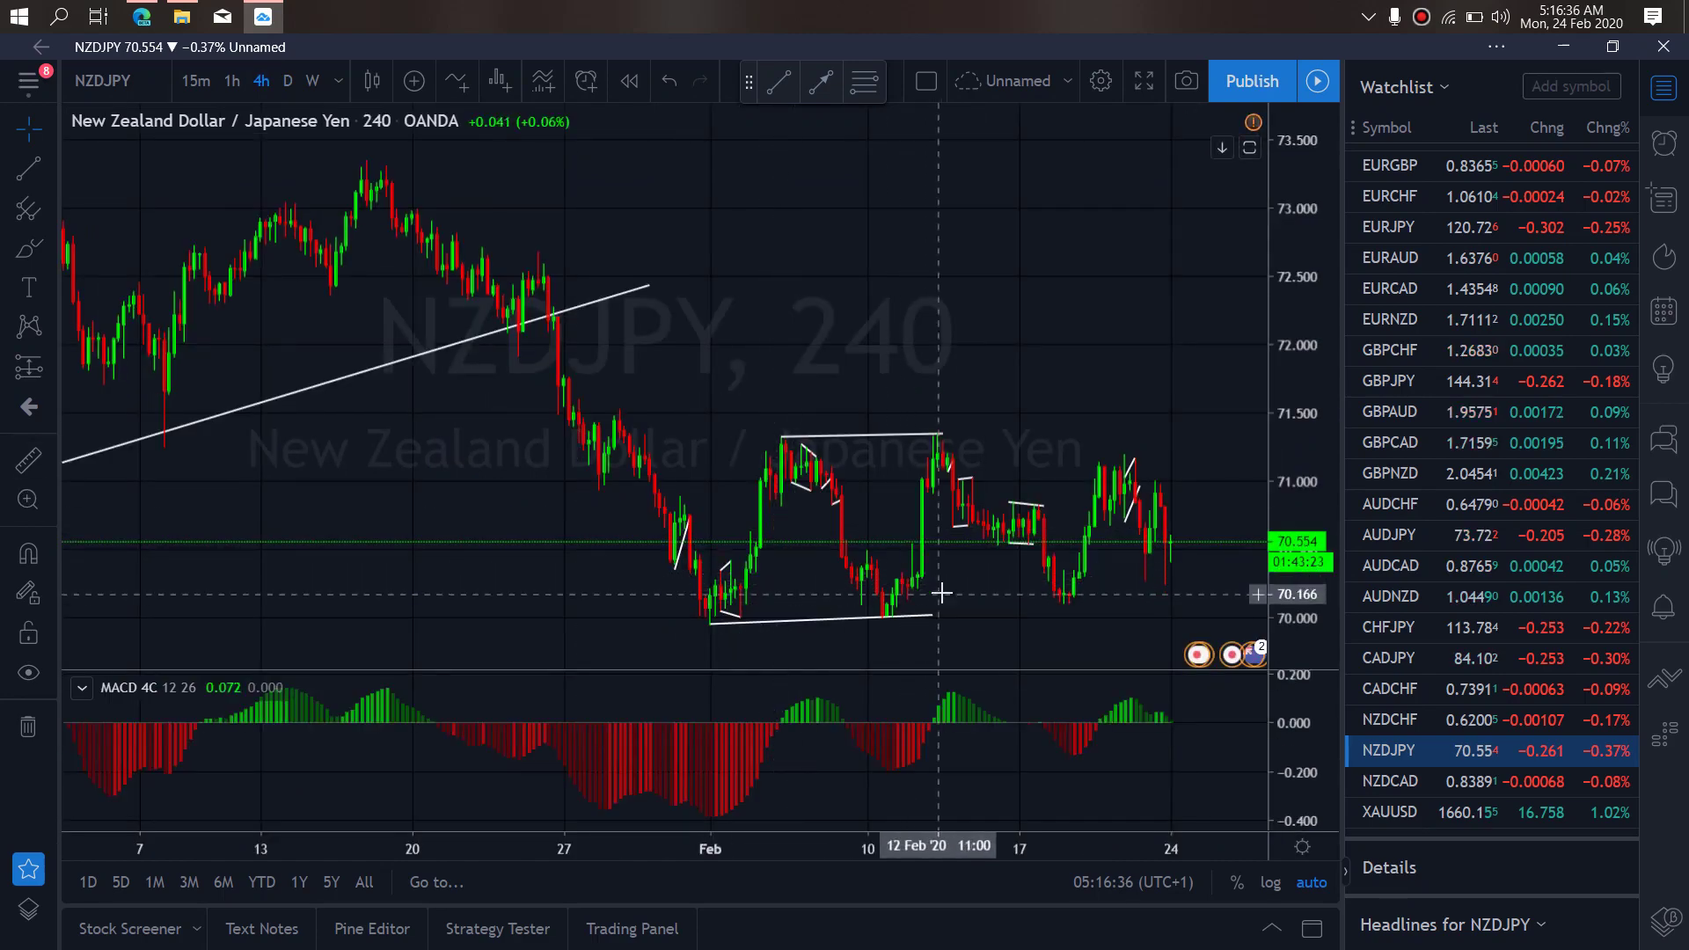
left_click_drag(935, 589, 867, 591)
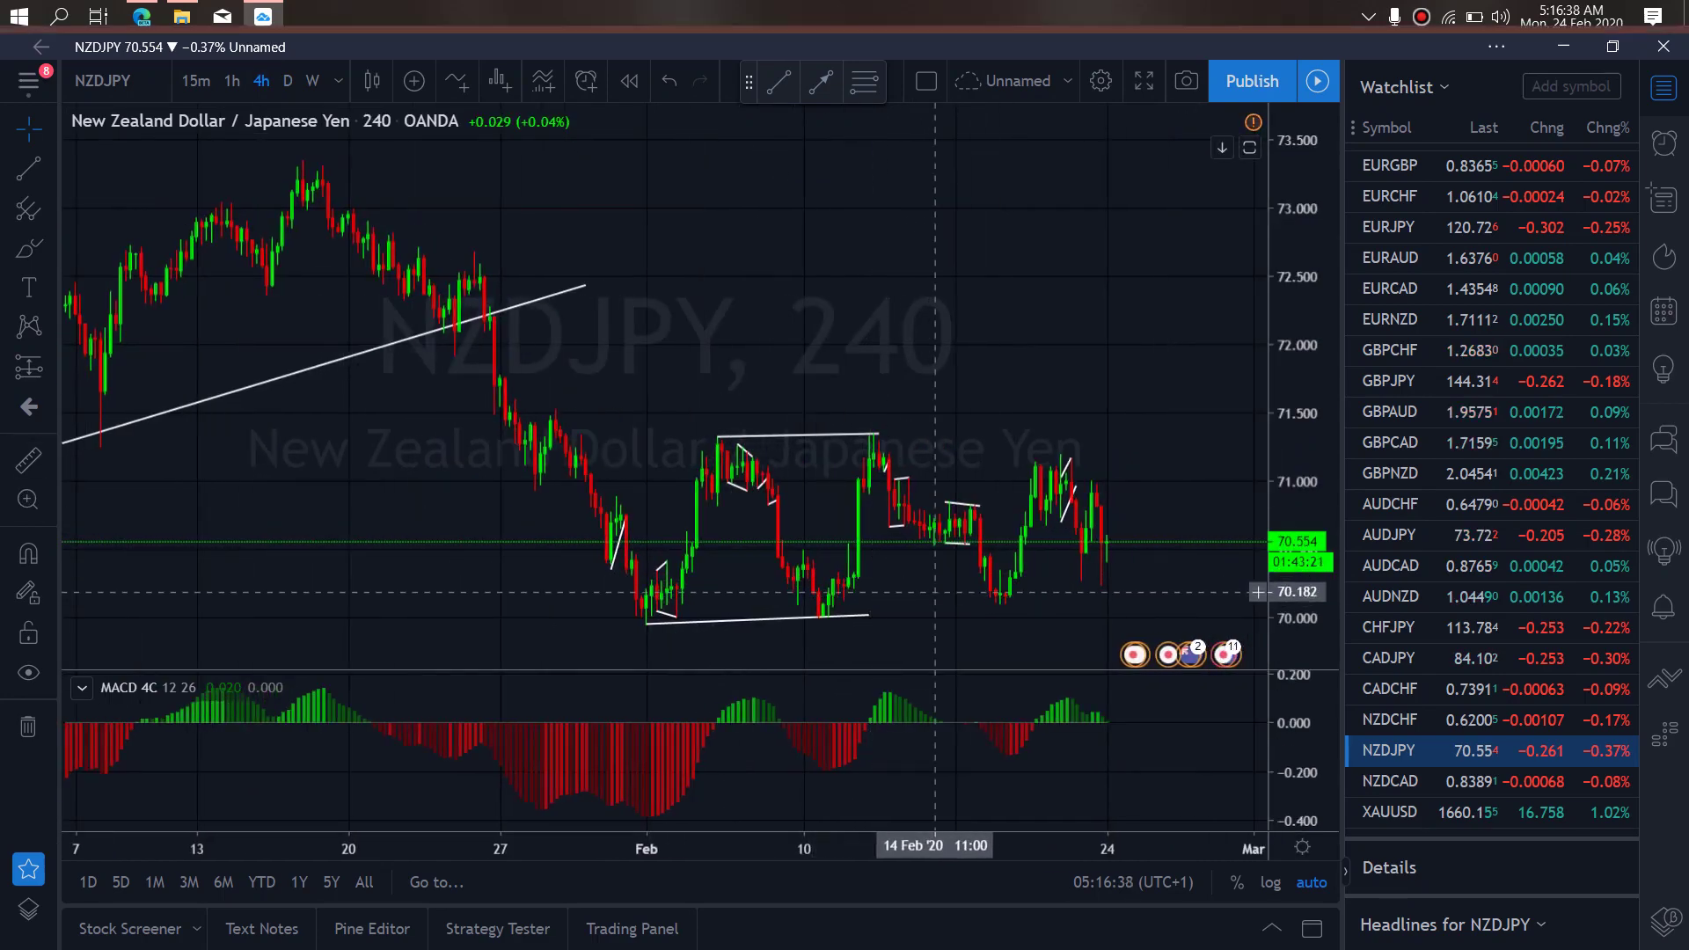
mouse_move(1045, 449)
left_mouse_down()
mouse_move(1082, 552)
mouse_move(1124, 492)
mouse_move(1090, 482)
left_mouse_up()
left_click_drag(1047, 579, 1111, 580)
left_click_drag(1128, 483, 1157, 667)
mouse_move(1125, 478)
left_mouse_down()
mouse_move(1066, 515)
mouse_move(1161, 713)
mouse_move(1189, 489)
mouse_move(1088, 489)
left_mouse_up()
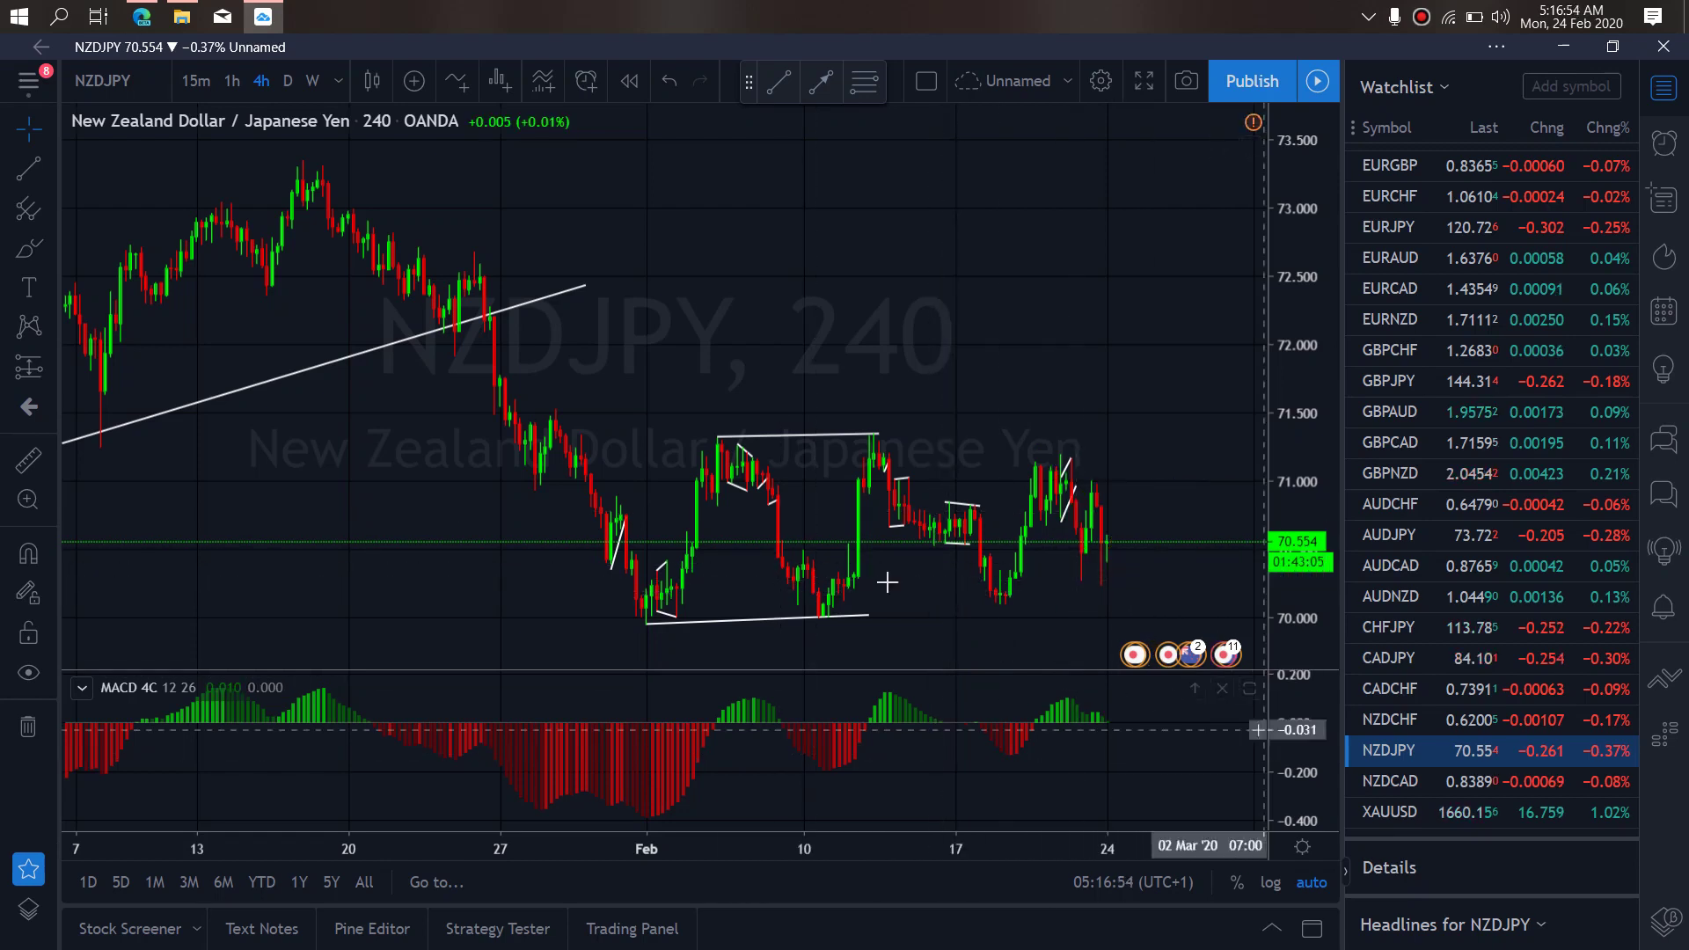
Switch NZDJPY to 1-hour and brush a yellow W, zigzag, range lines and circle
left_click(220, 83)
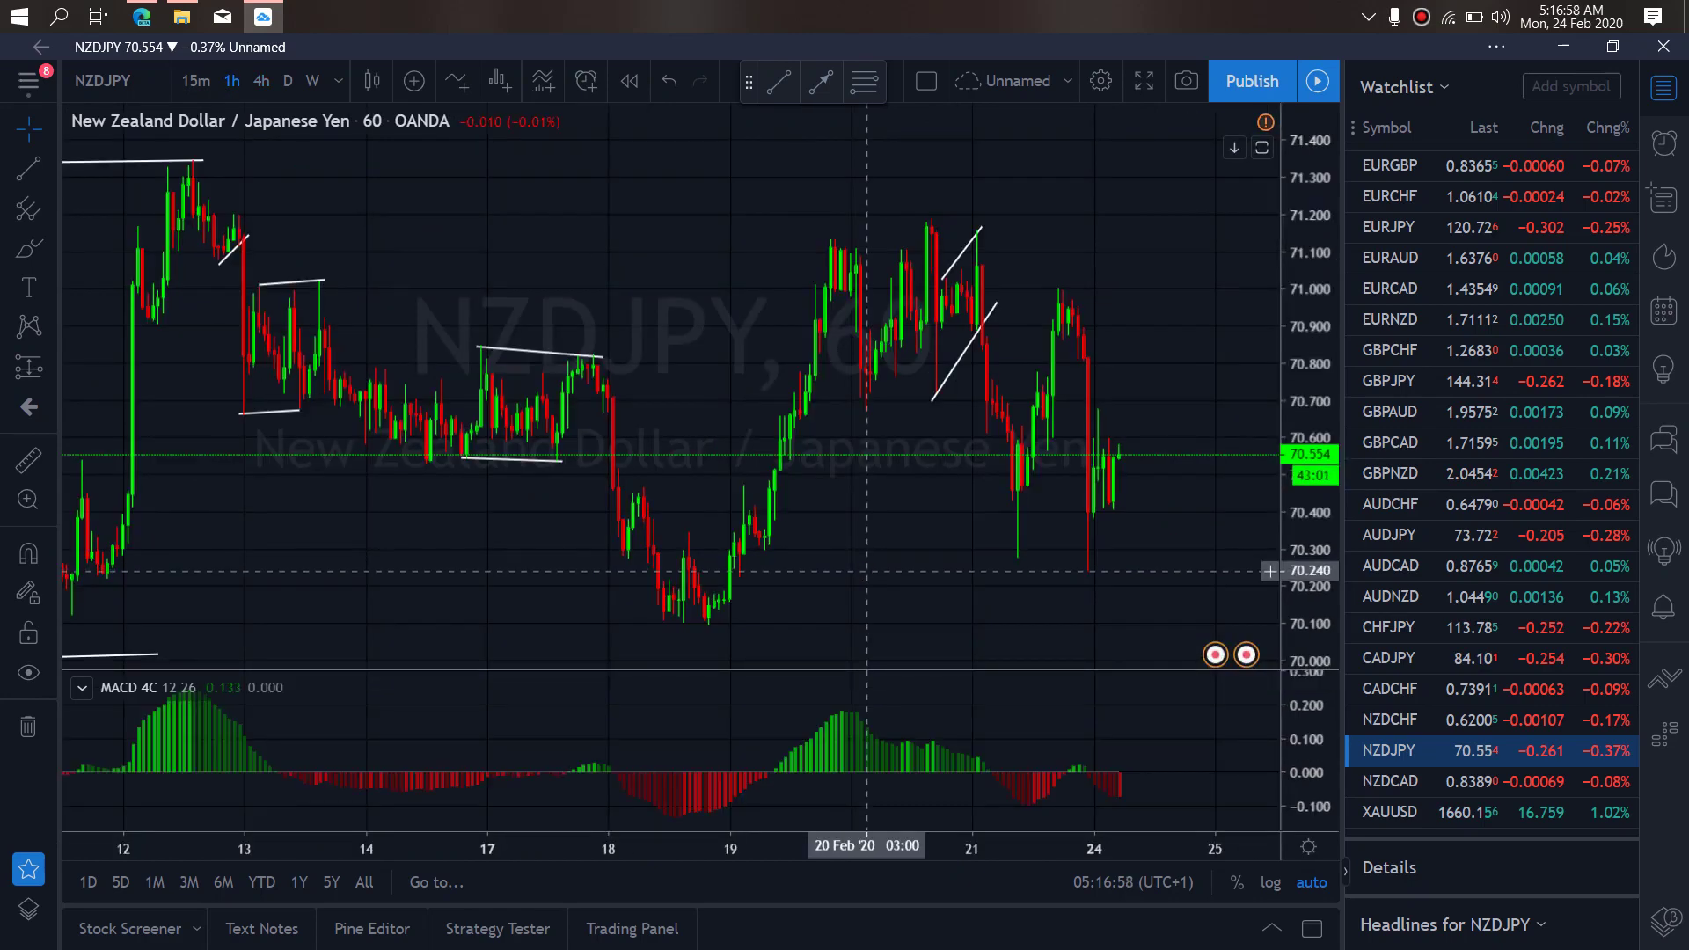
mouse_move(1098, 436)
left_mouse_down()
mouse_move(1102, 485)
mouse_move(1137, 314)
mouse_move(1113, 302)
left_mouse_up()
left_click_drag(1004, 548, 1104, 573)
mouse_move(1135, 310)
left_mouse_down()
mouse_move(1157, 403)
mouse_move(1187, 415)
mouse_move(1299, 582)
mouse_move(1352, 810)
left_mouse_up()
left_click_drag(1208, 562, 1348, 528)
left_click_drag(1133, 445, 1235, 413)
mouse_move(1267, 274)
left_mouse_down()
mouse_move(1177, 283)
mouse_move(1515, 375)
mouse_move(1042, 324)
left_mouse_up()
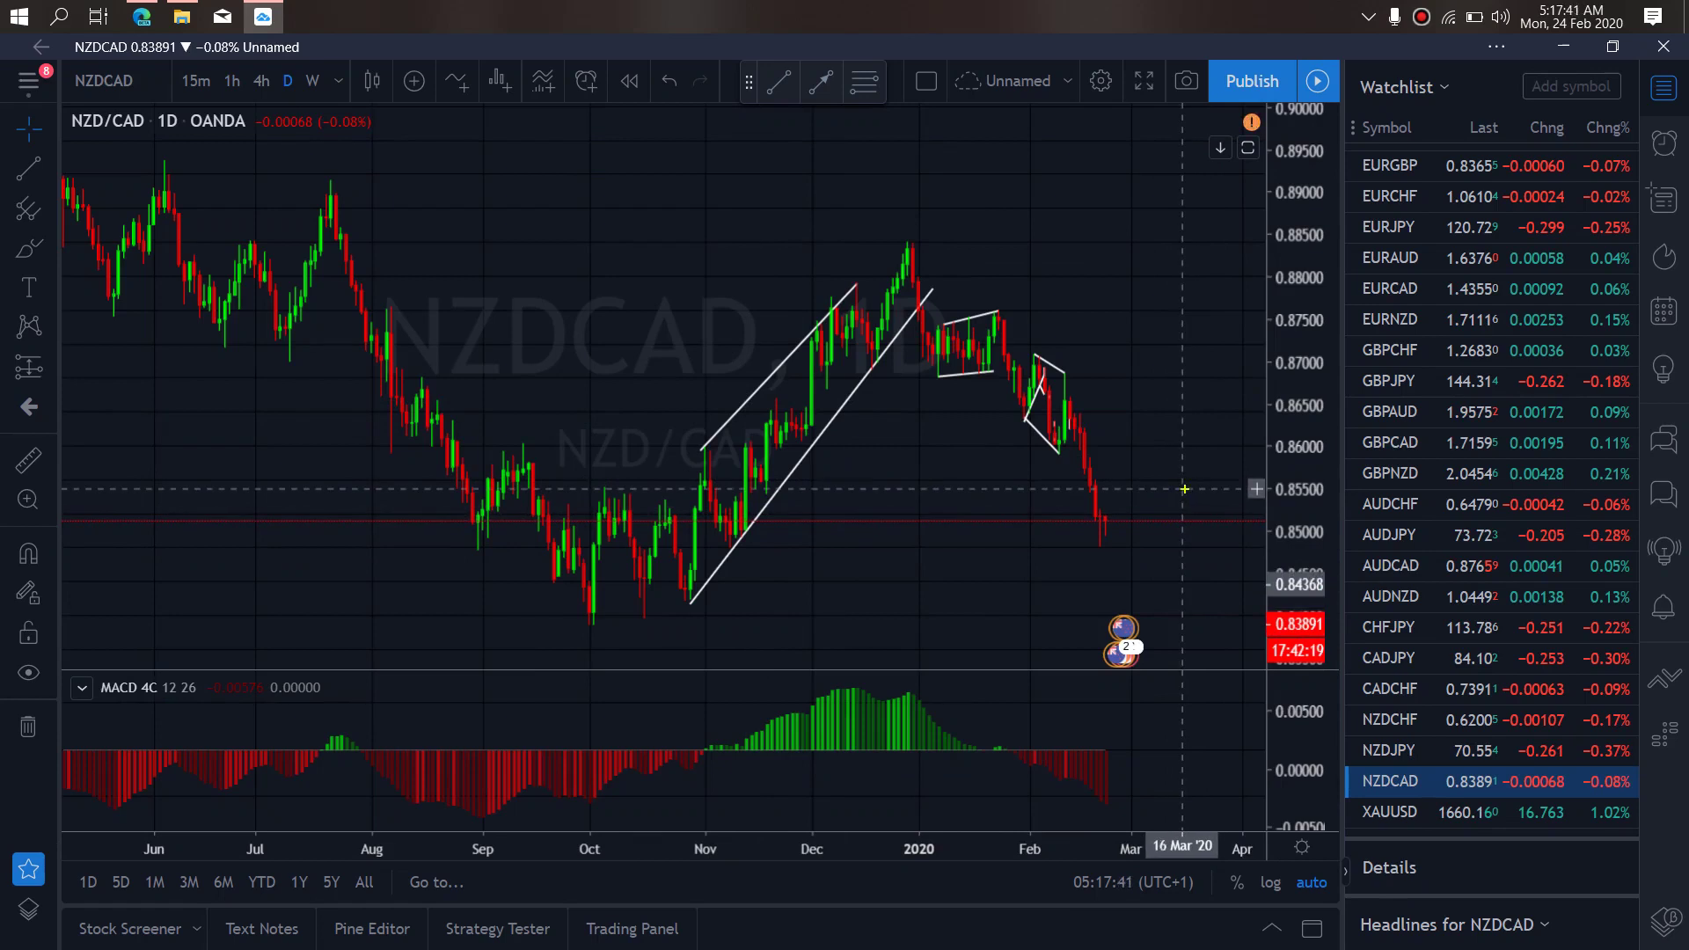
Brush a yellow drop and range lines on NZDCAD daily, then switch to 4-hour
mouse_move(1082, 417)
left_mouse_down()
mouse_move(1101, 550)
mouse_move(1162, 531)
mouse_move(1172, 496)
mouse_move(1196, 589)
left_mouse_up()
left_click_drag(642, 609, 709, 620)
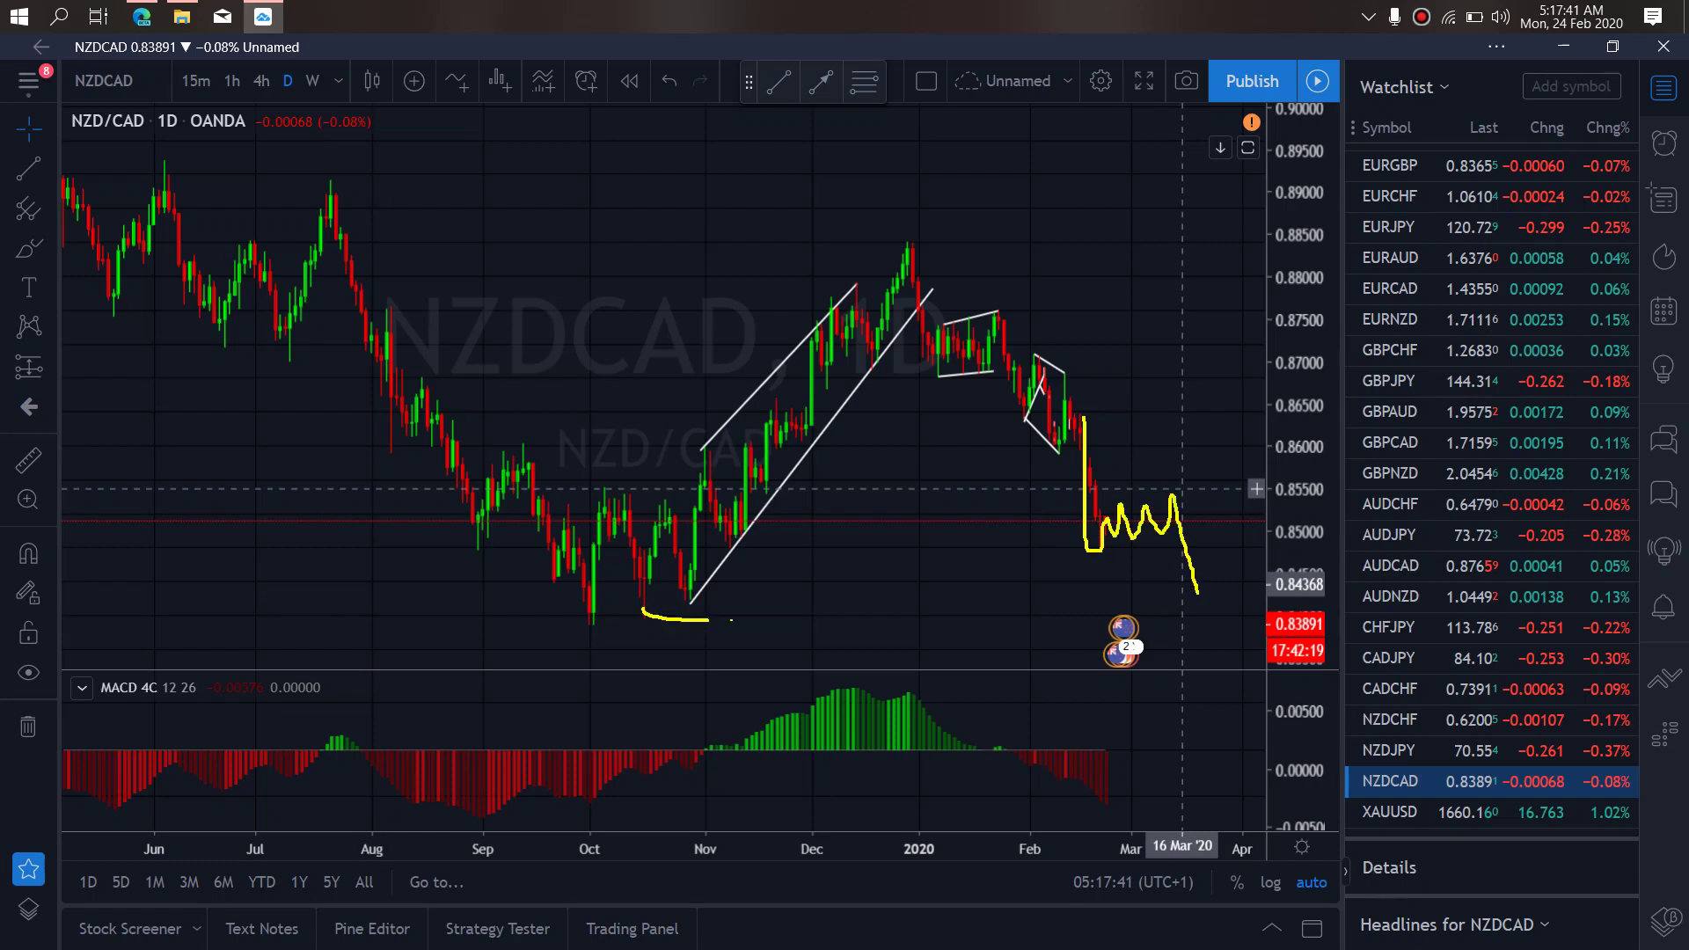
left_click_drag(1065, 559, 1162, 533)
mouse_move(1056, 519)
left_mouse_down()
mouse_move(1134, 495)
mouse_move(1166, 523)
mouse_move(1148, 498)
left_mouse_up()
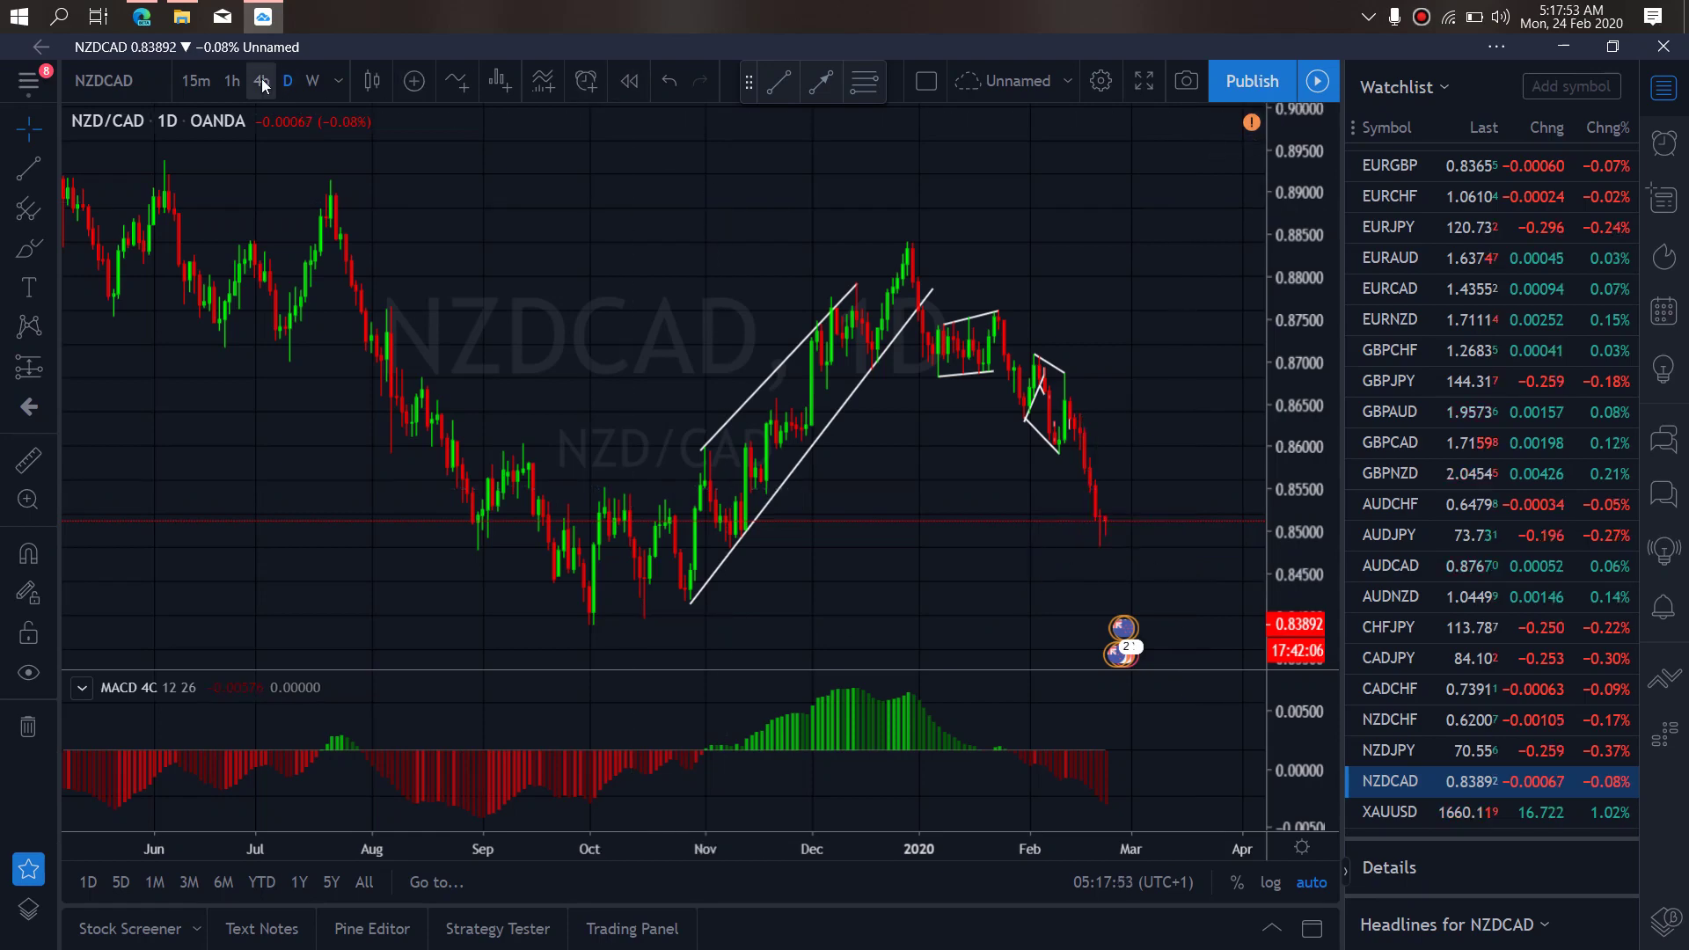
left_click(262, 80)
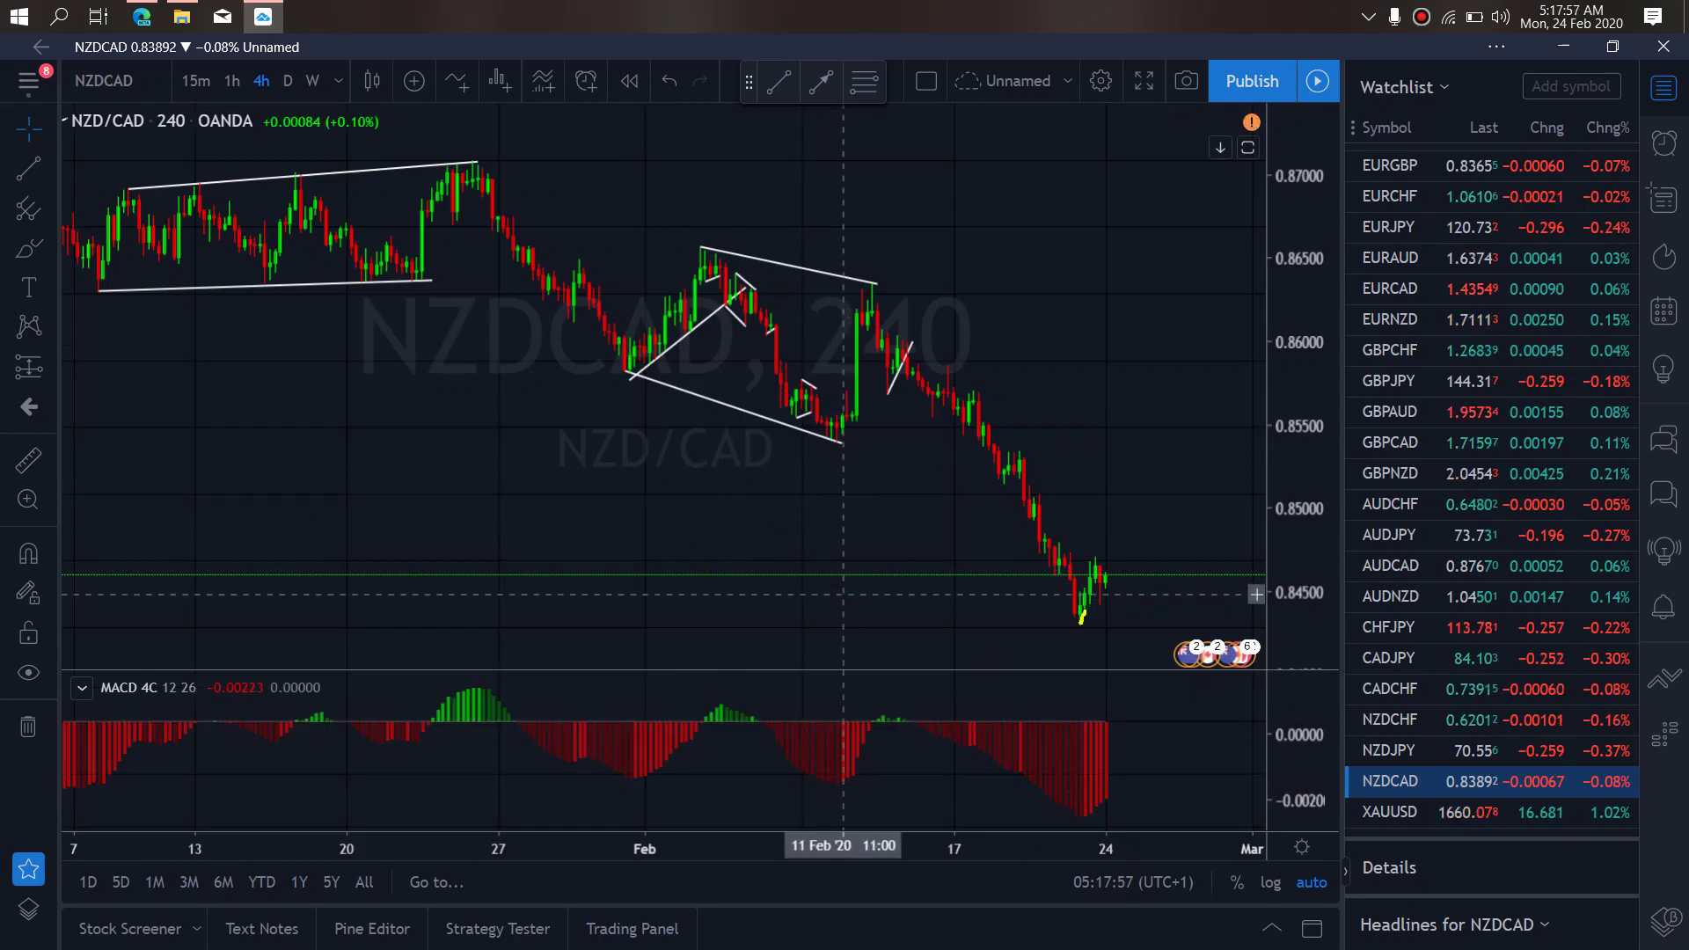
Sketch a yellow swing projection with support and resistance on NZDCAD 4-hour, then go 1-hour
mouse_move(1089, 560)
left_mouse_down()
mouse_move(1099, 591)
mouse_move(1133, 550)
mouse_move(1135, 508)
left_mouse_up()
left_click_drag(1098, 569, 1104, 601)
mouse_move(1135, 511)
left_mouse_down()
mouse_move(1168, 563)
mouse_move(1186, 483)
mouse_move(1240, 626)
mouse_move(1293, 473)
mouse_move(1366, 816)
left_mouse_up()
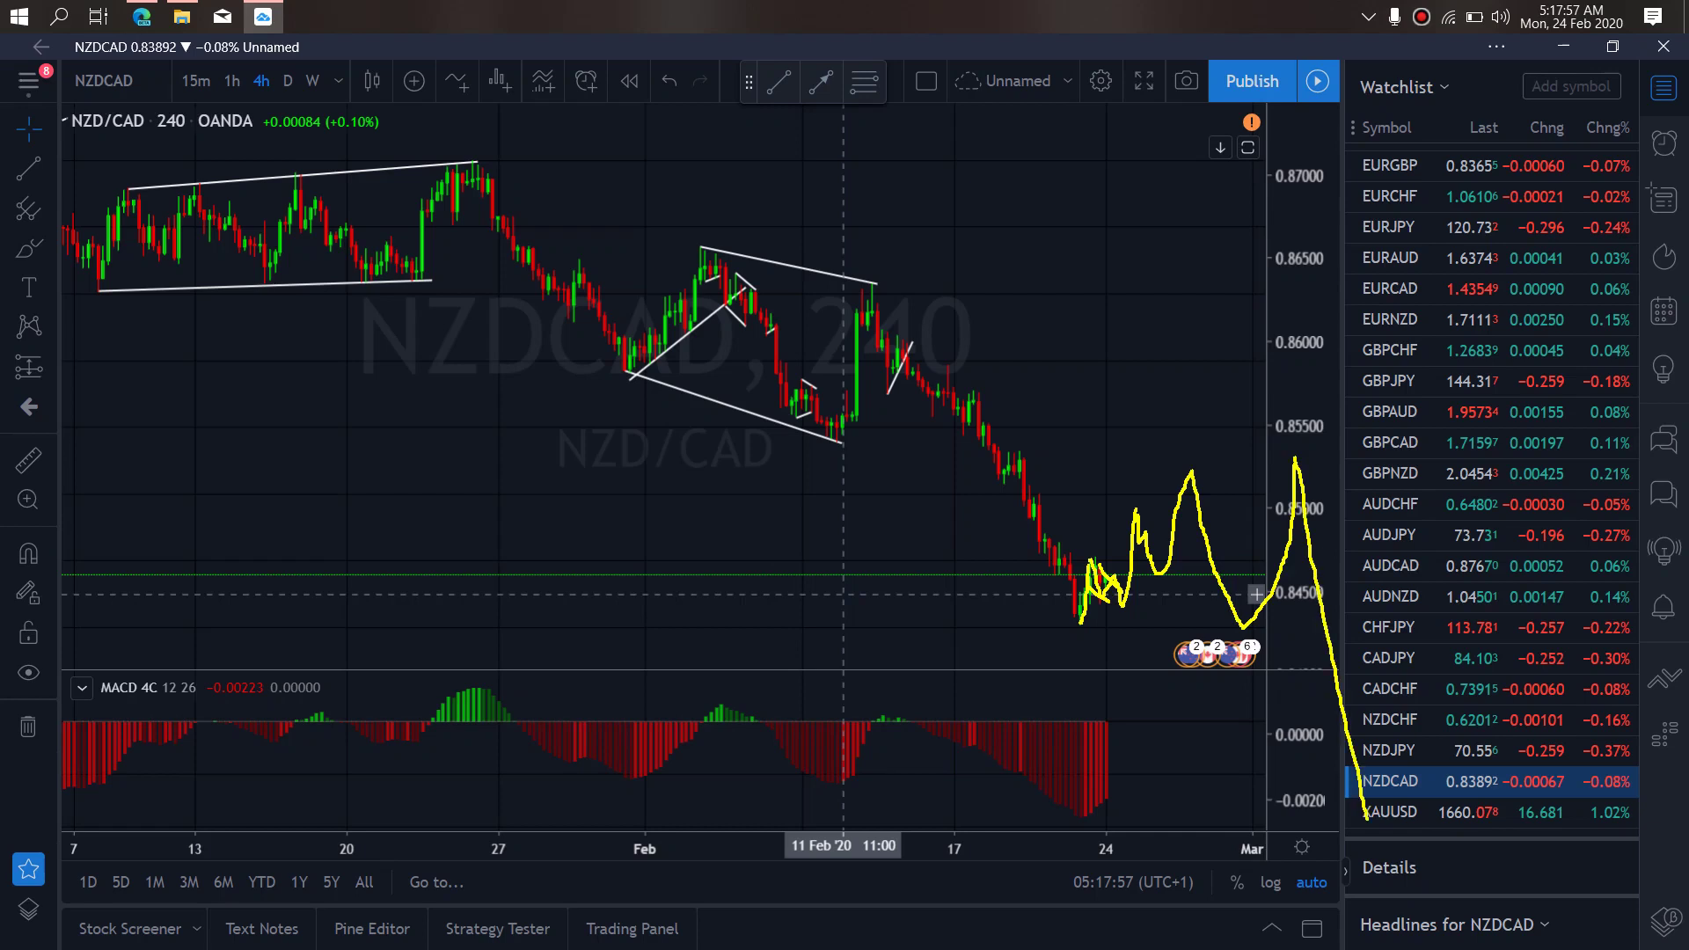
left_click_drag(1002, 621, 1280, 626)
left_click_drag(1138, 466, 1256, 447)
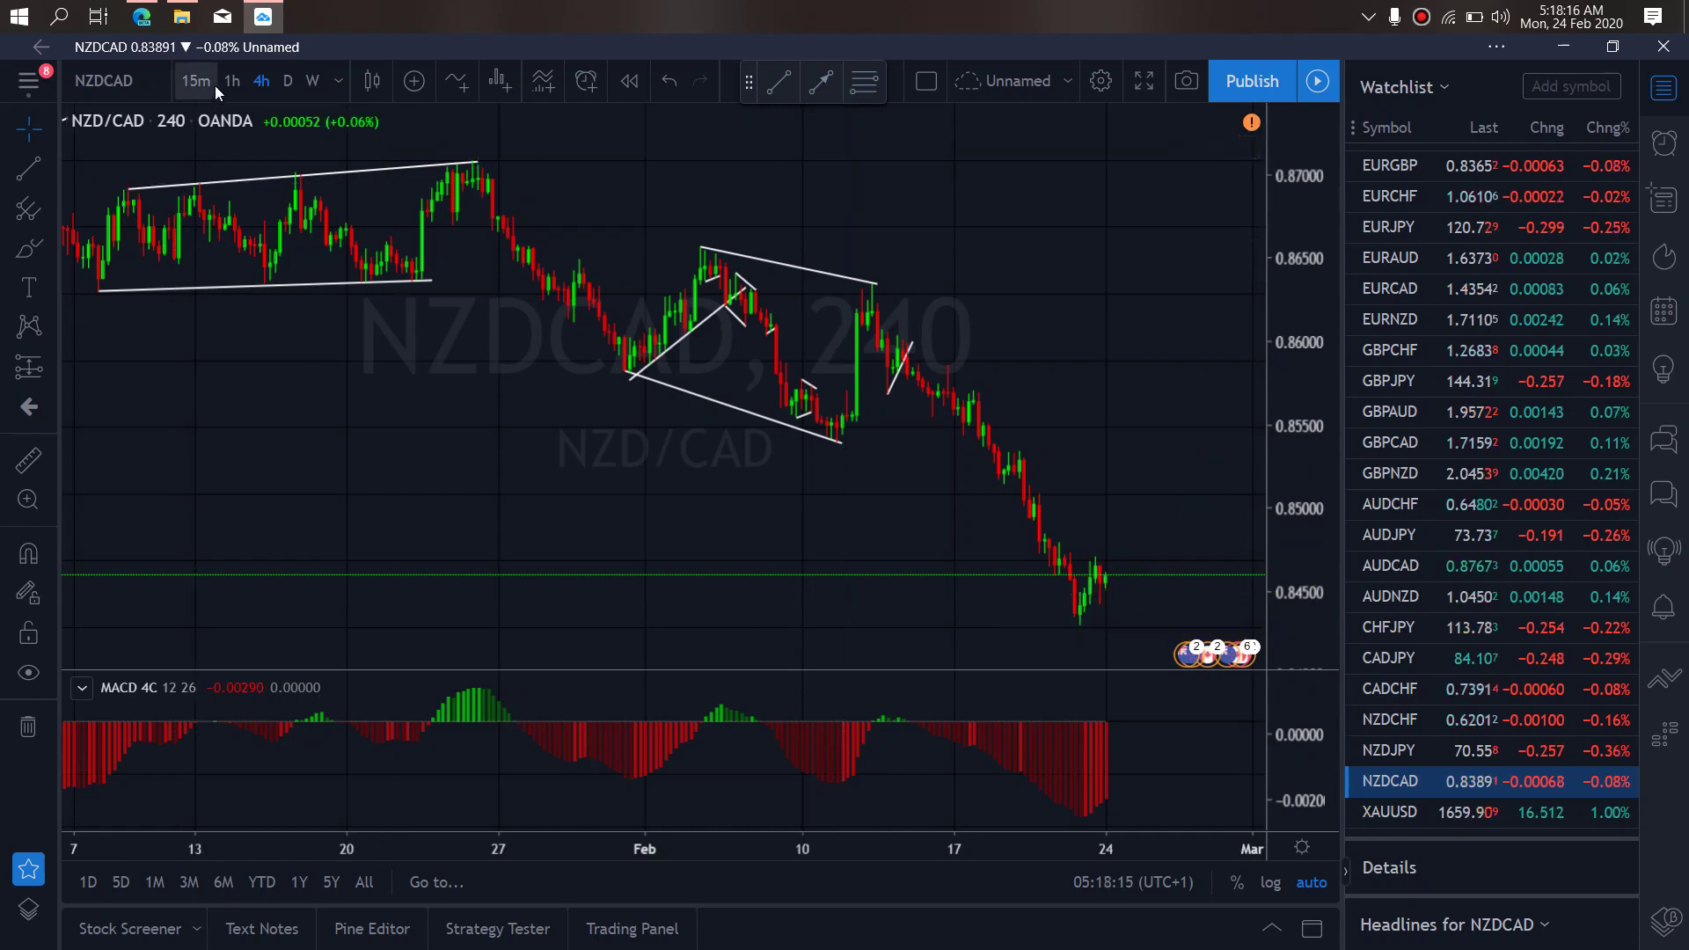
left_click(231, 81)
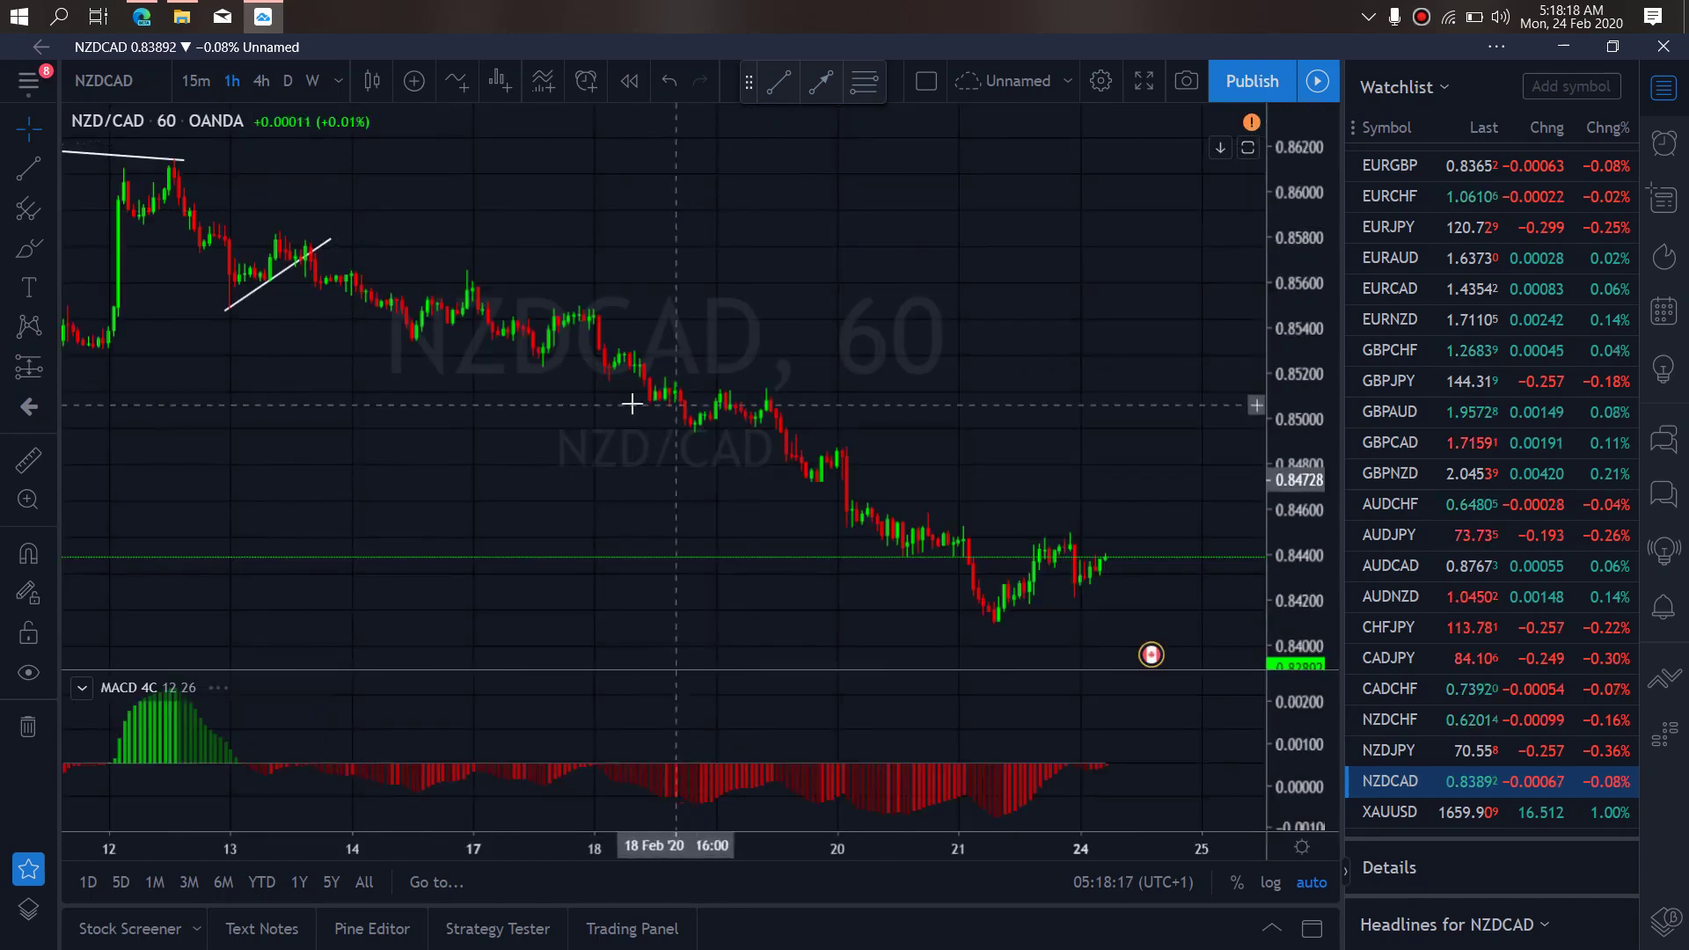